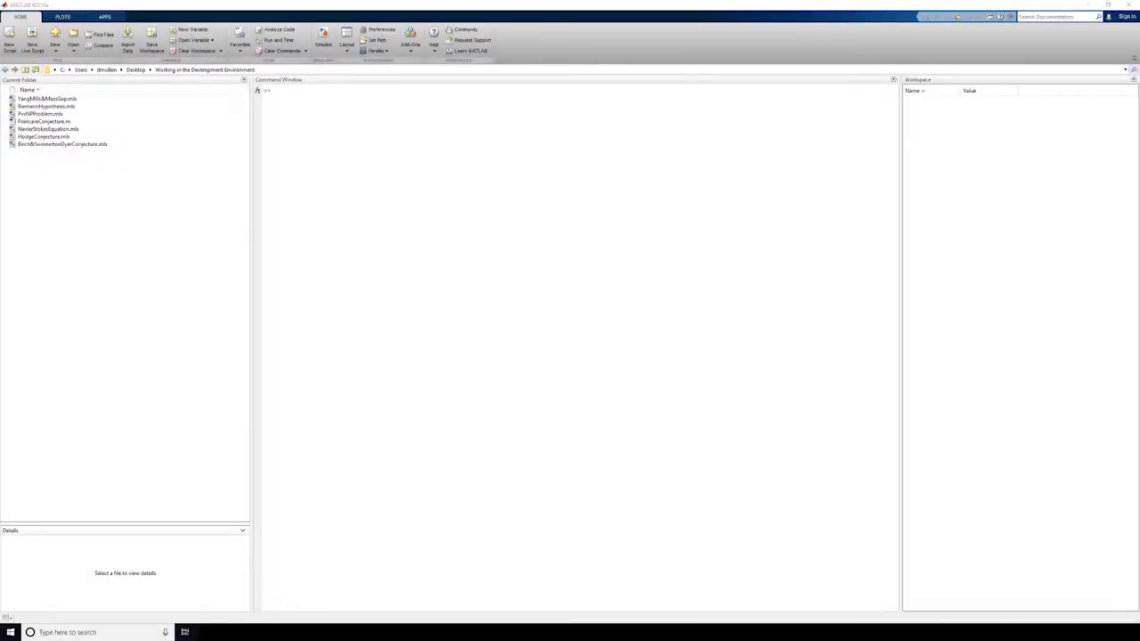
Step: Define x = 1:10 and y = log(x), plot y against x, and close the figure
left_click(786, 407)
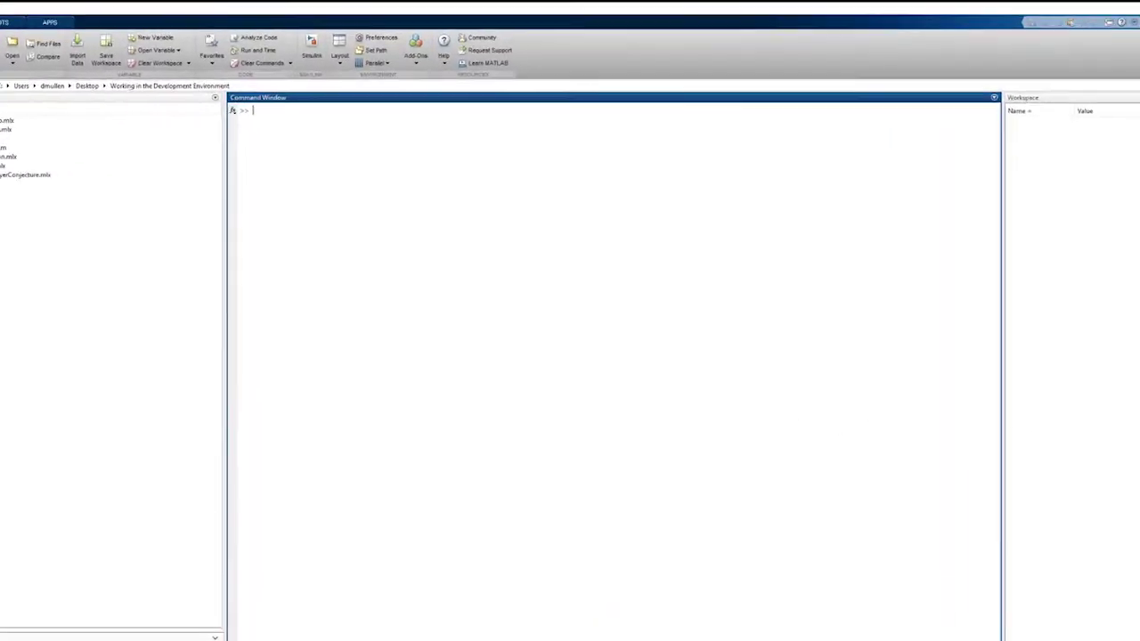
type("x = ")
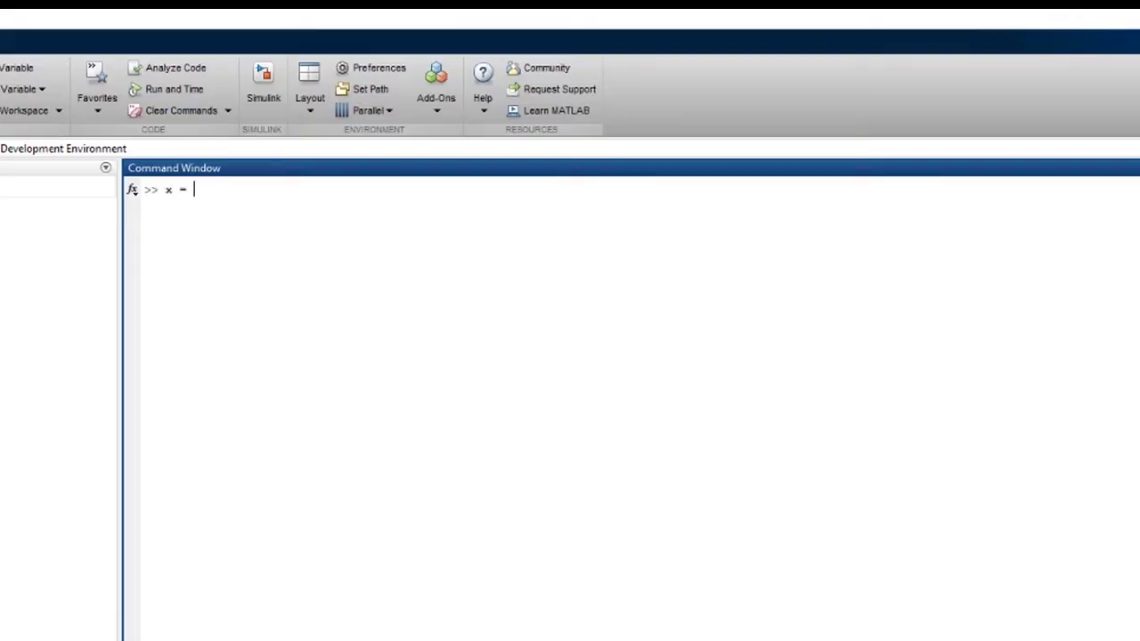
type("1:10;")
key("Return")
type("y = ")
type("log(x);")
key("Return")
type("plot(")
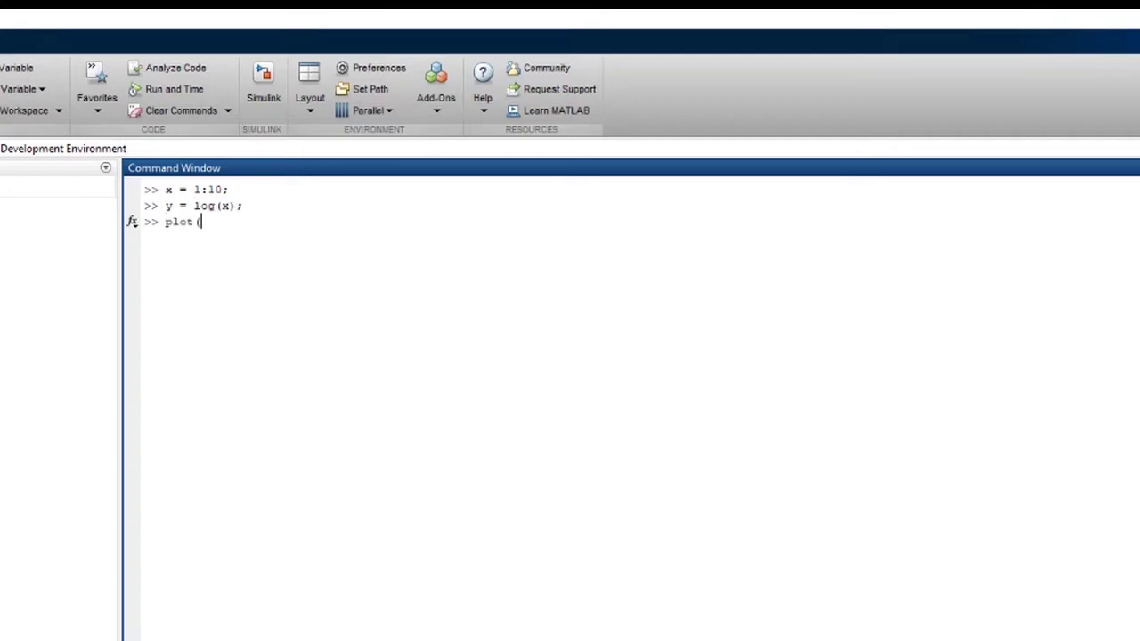
type("x,y)")
key("Return")
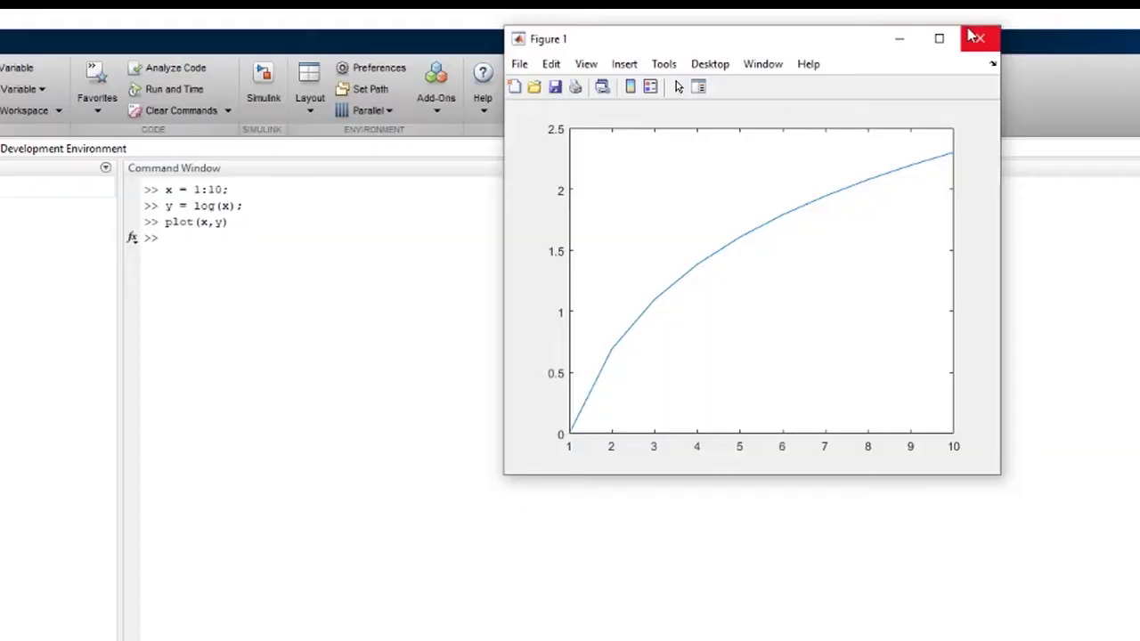
left_click(979, 38)
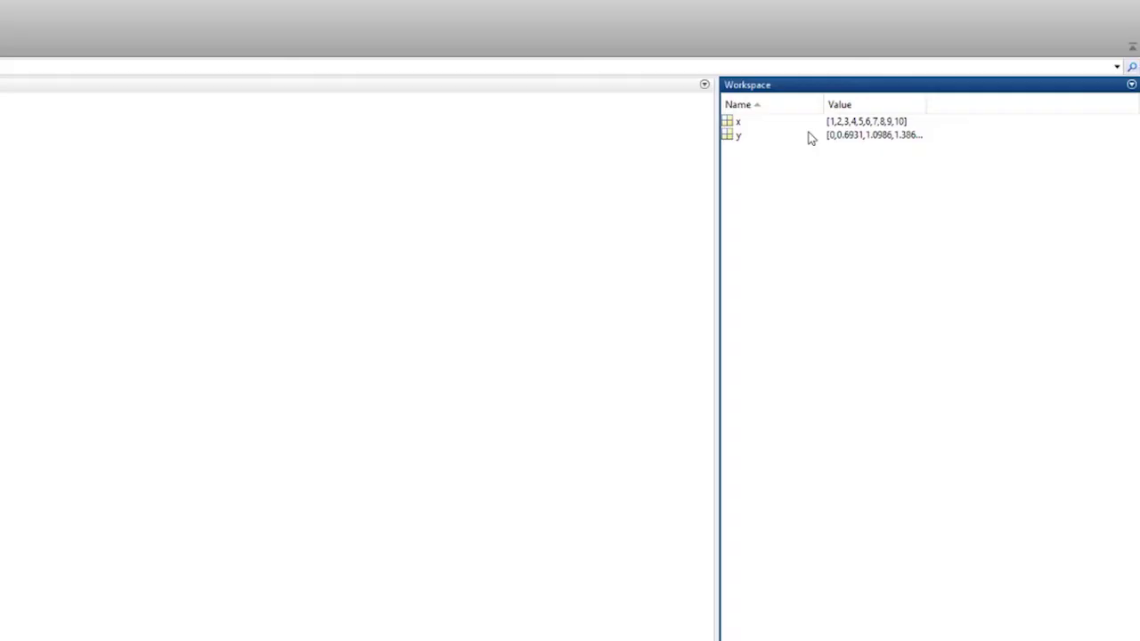
Step: Open x in the Variables editor; trial-edit its seventh value to 3, transpose it and sort it
double_click(733, 122)
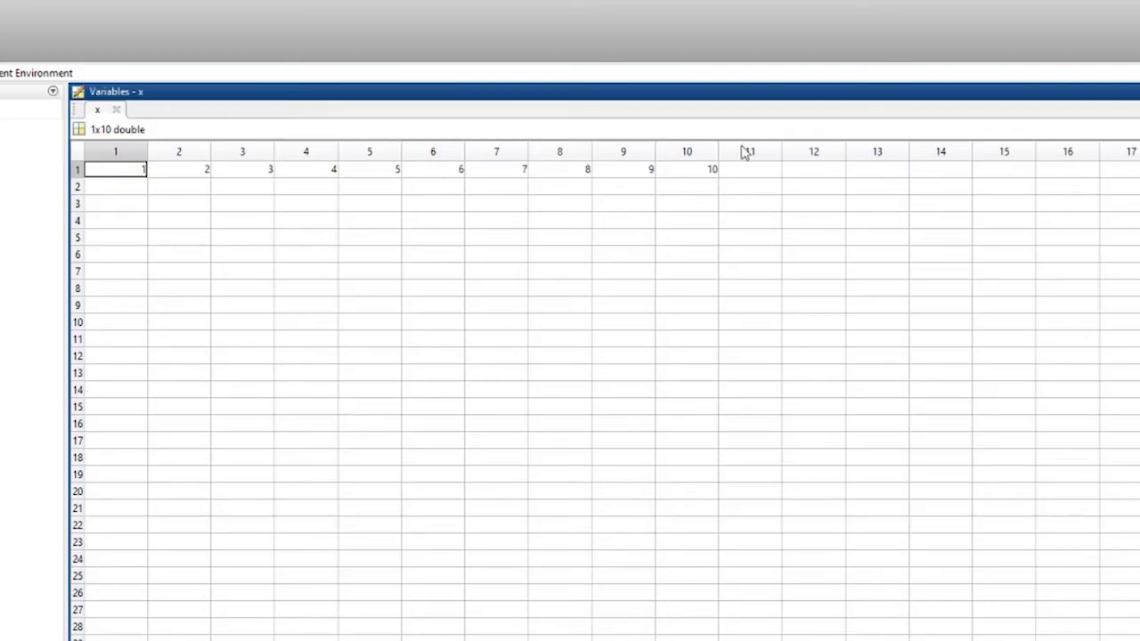
left_click(495, 178)
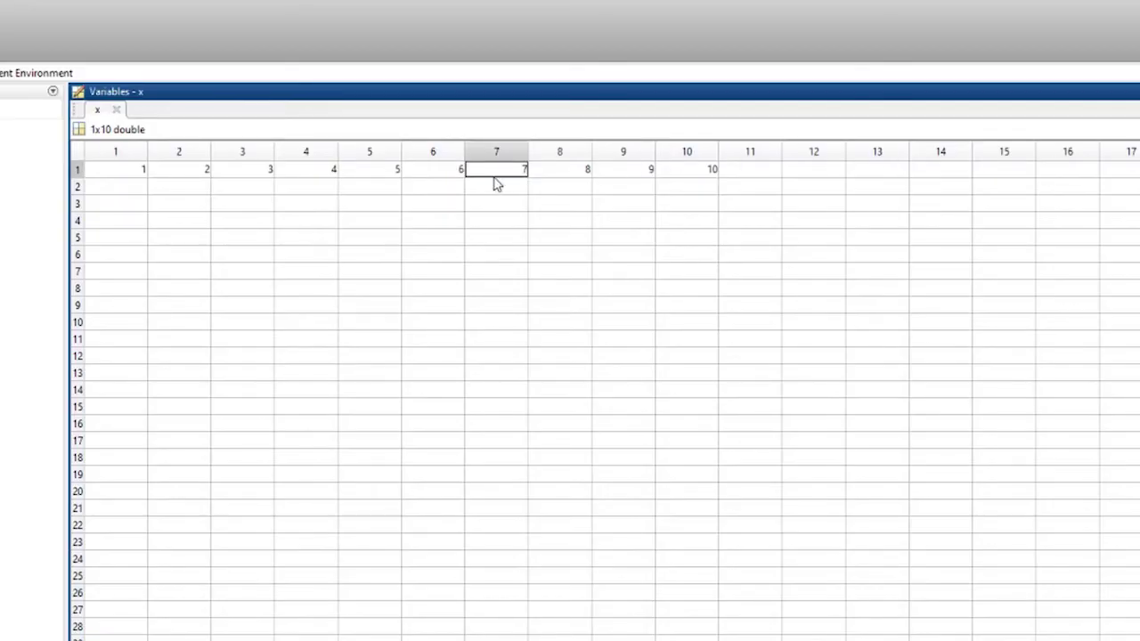
type("3")
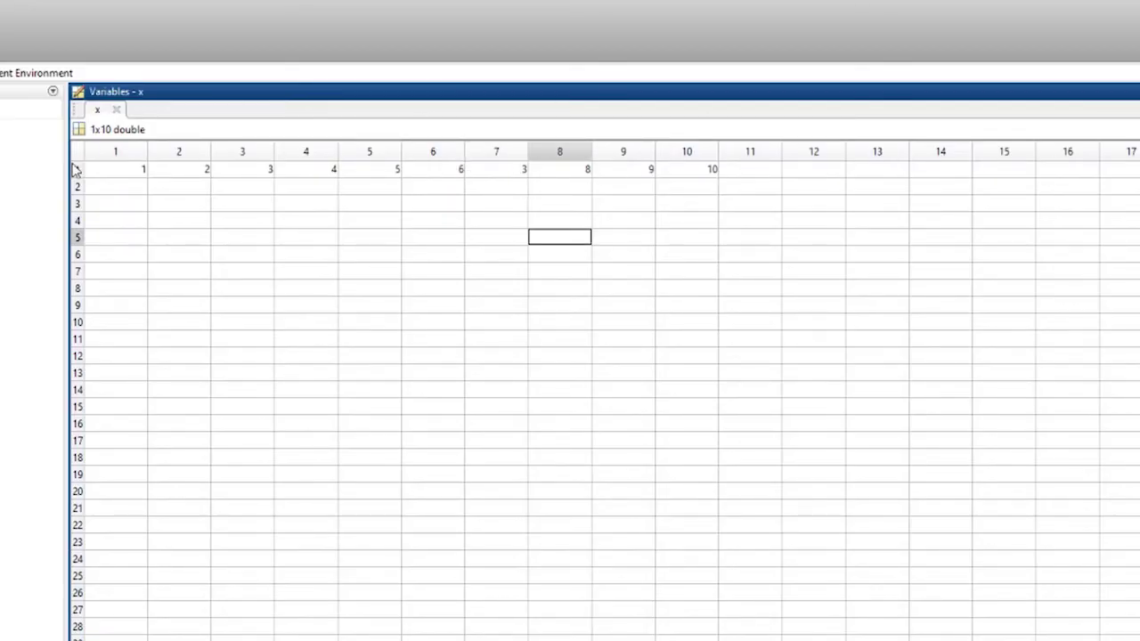
right_click(78, 170)
left_click(90, 358)
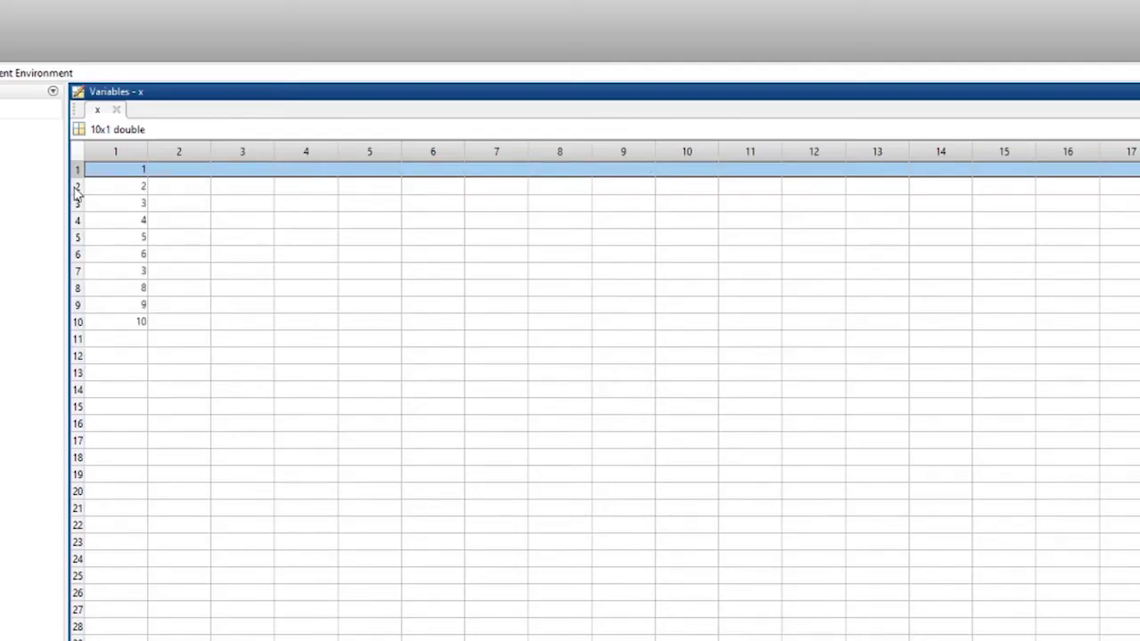
right_click(106, 153)
mouse_move(189, 352)
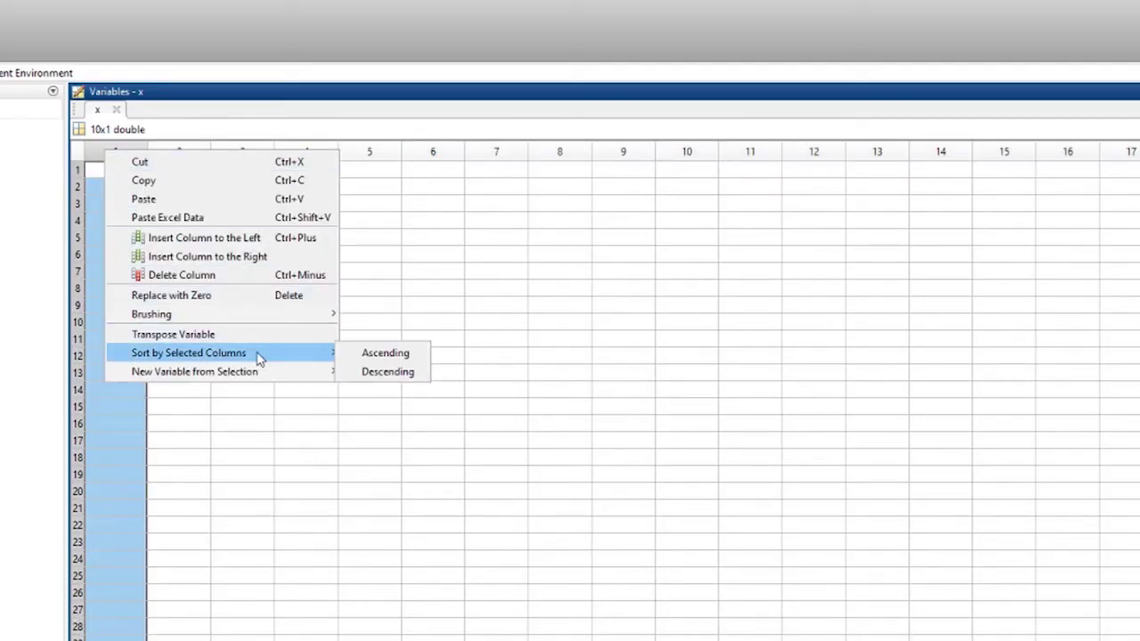
left_click(350, 377)
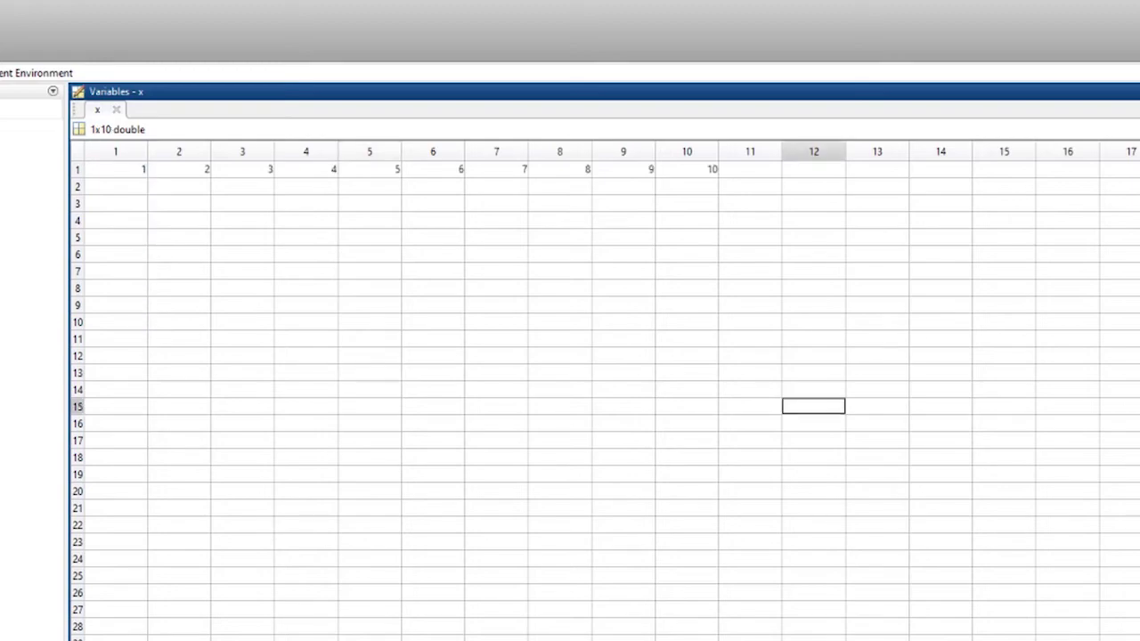
Step: Close the x editor and browse to the Desktop's Working in the Development Environment folder
left_click(116, 108)
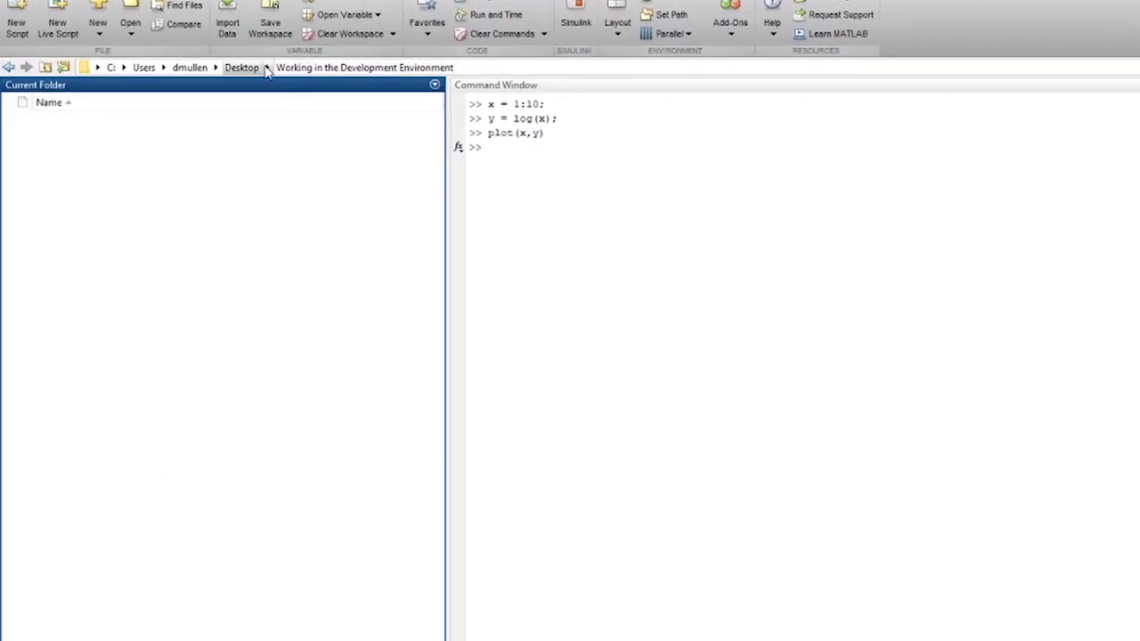
left_click(267, 71)
left_click(241, 68)
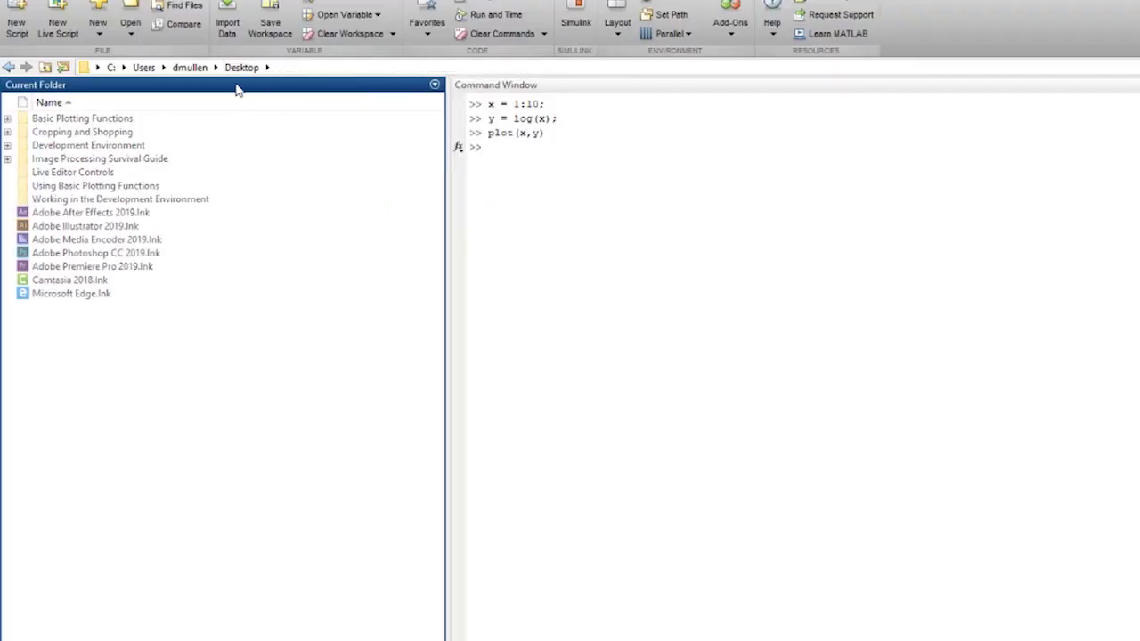
left_click(361, 180)
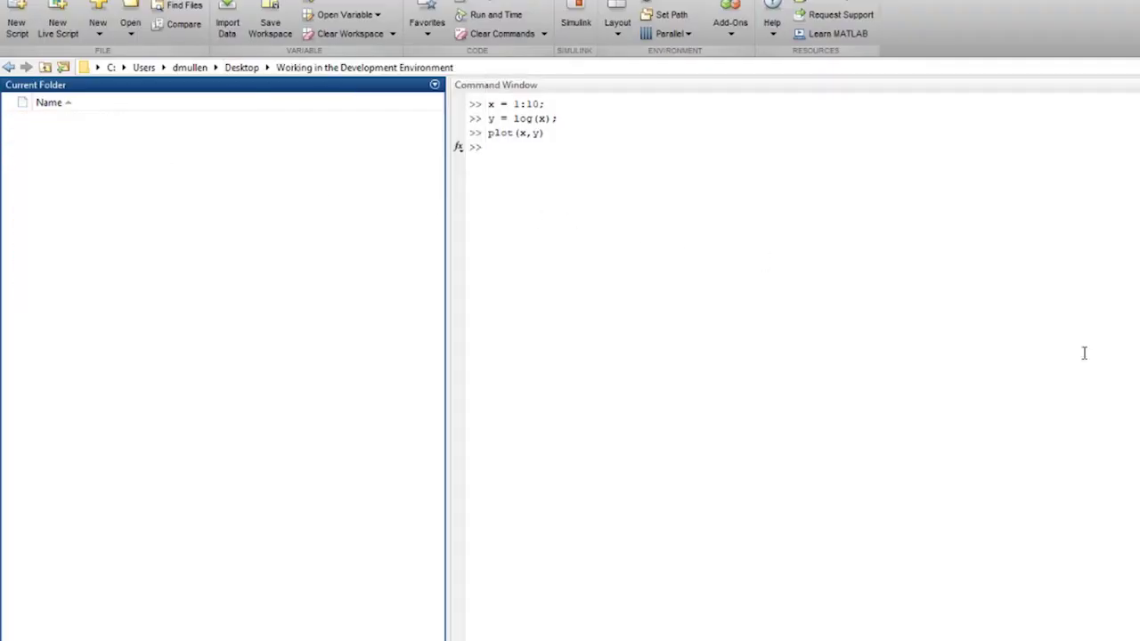
Step: Save the workspace as mydata and locate mydata.mat in File Explorer
type("save myd")
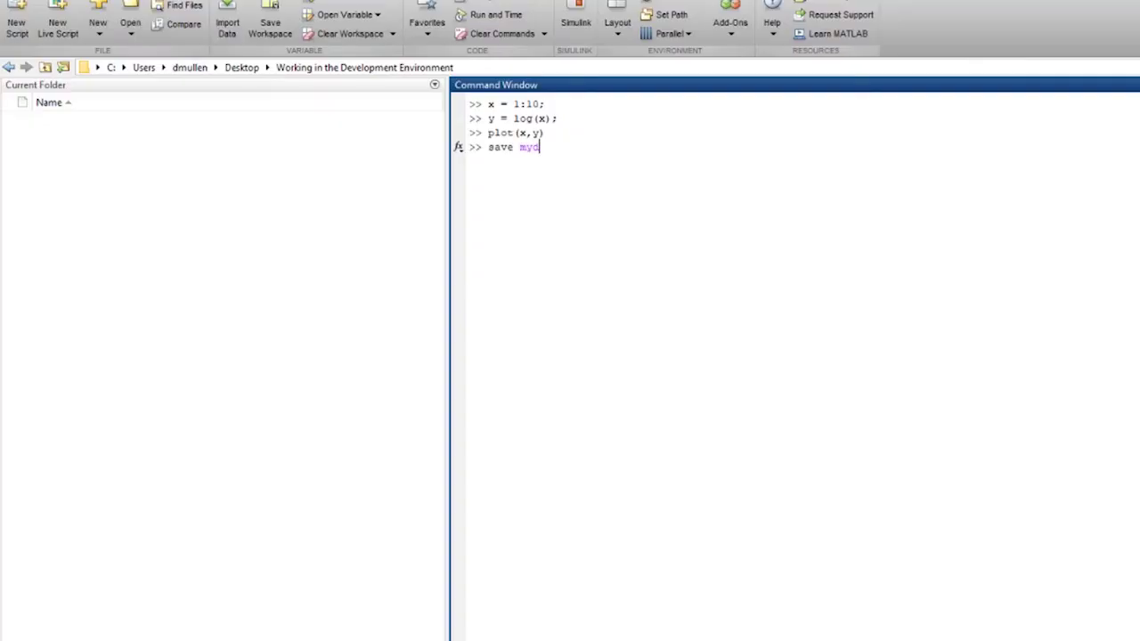
type("ata")
key("Return")
left_click(333, 260)
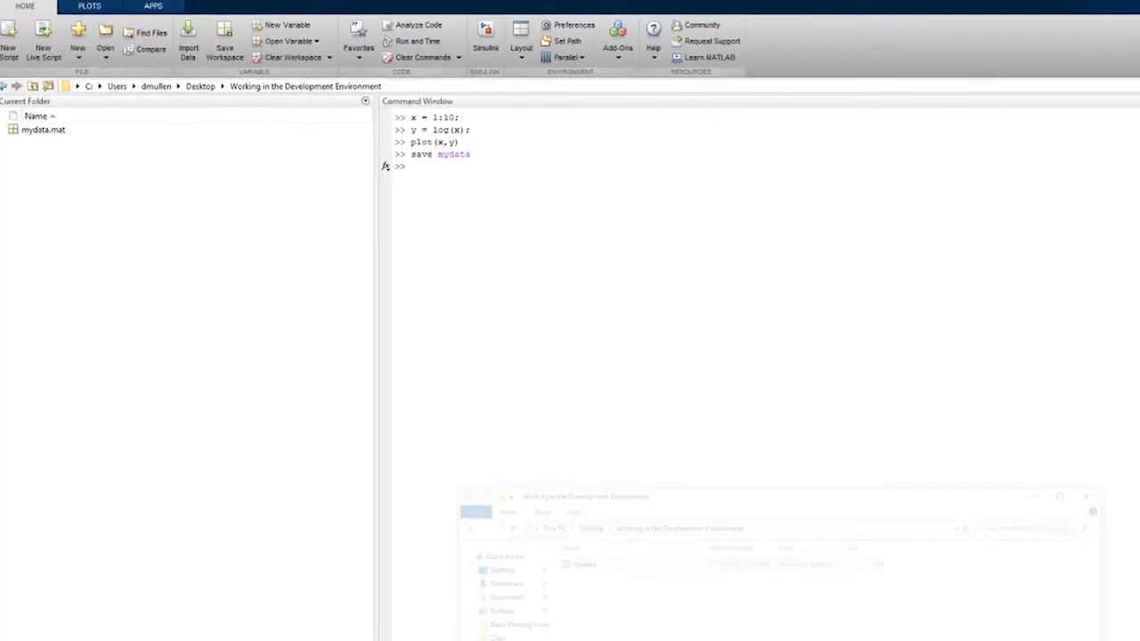
left_click(661, 477)
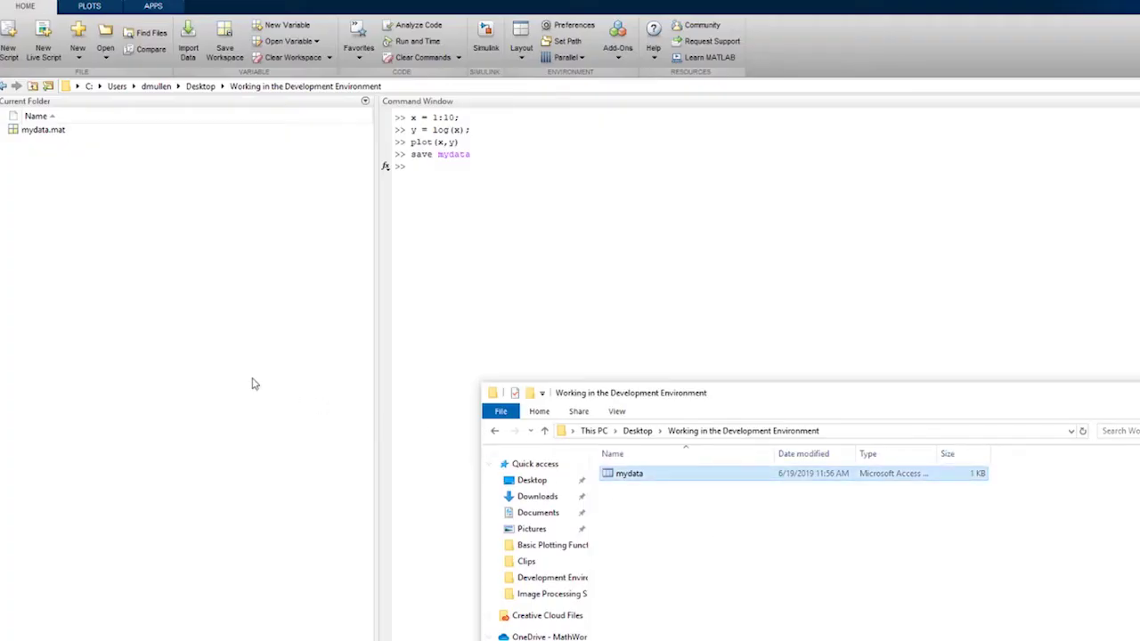
Step: Bring MATLAB back in front of File Explorer and focus the Command Window prompt
left_click(221, 374)
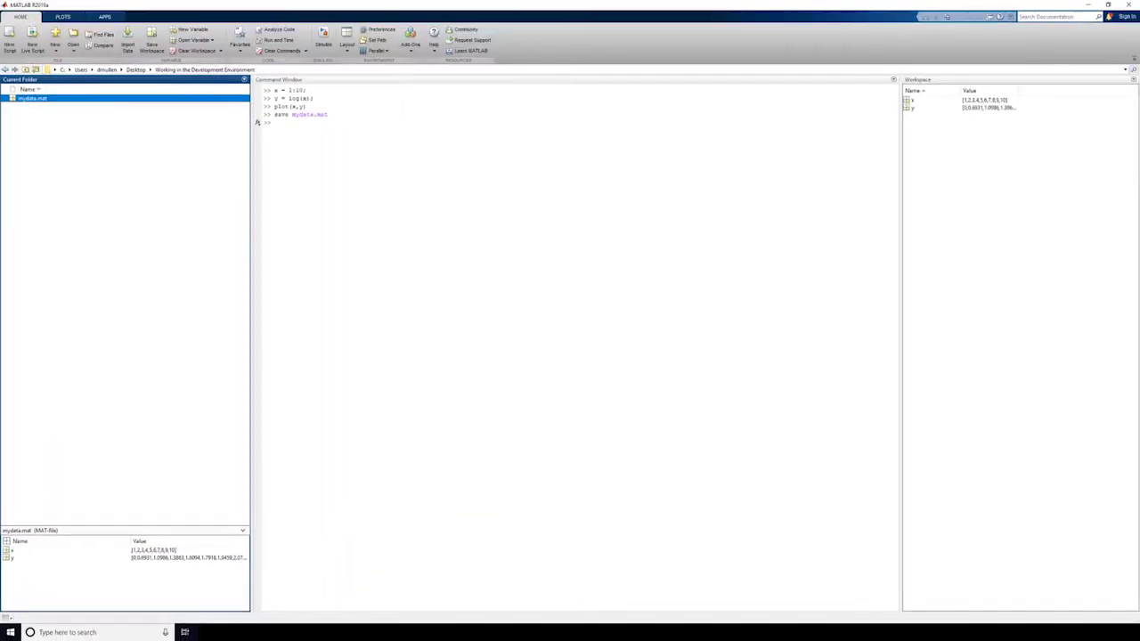
left_click(436, 172)
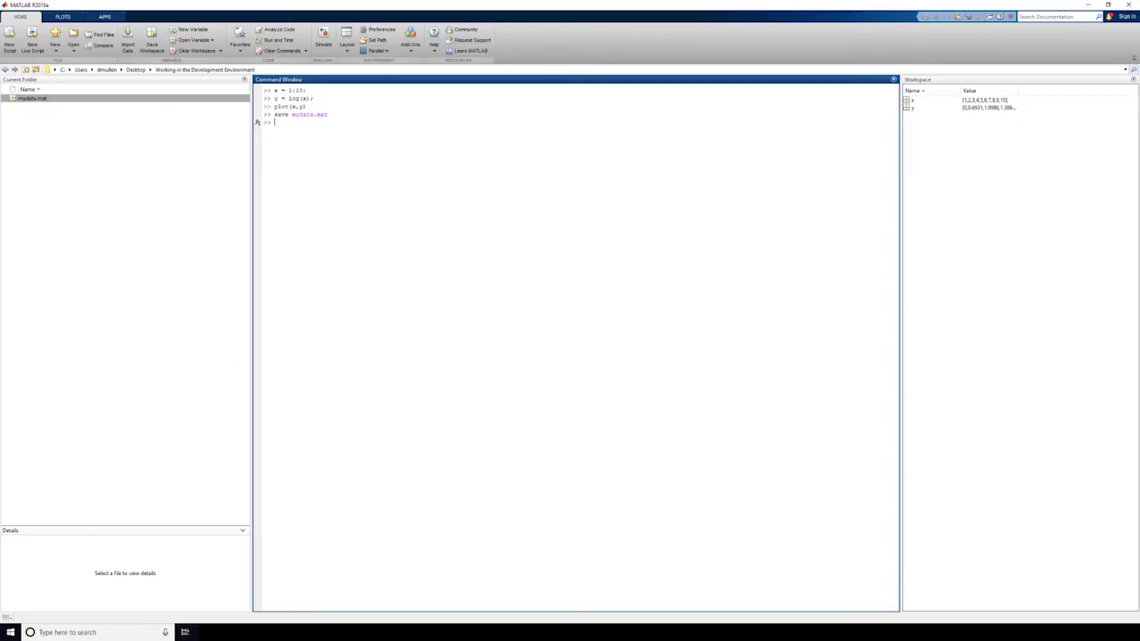
Step: Recall the previous save command and dock the Command History as a panel
key("Up")
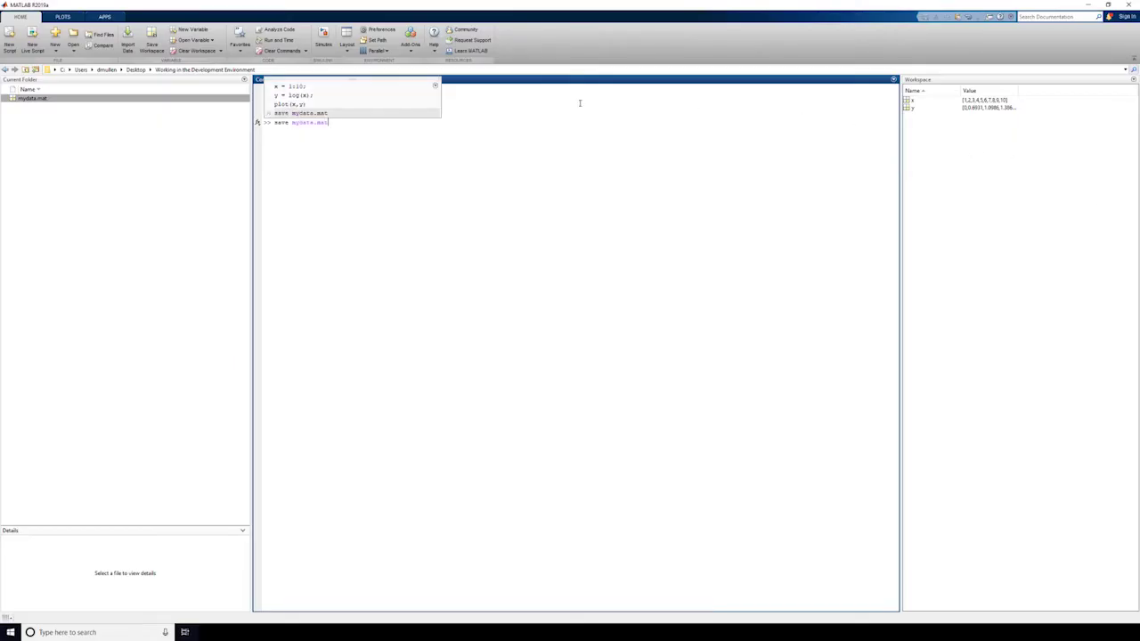
left_click(435, 86)
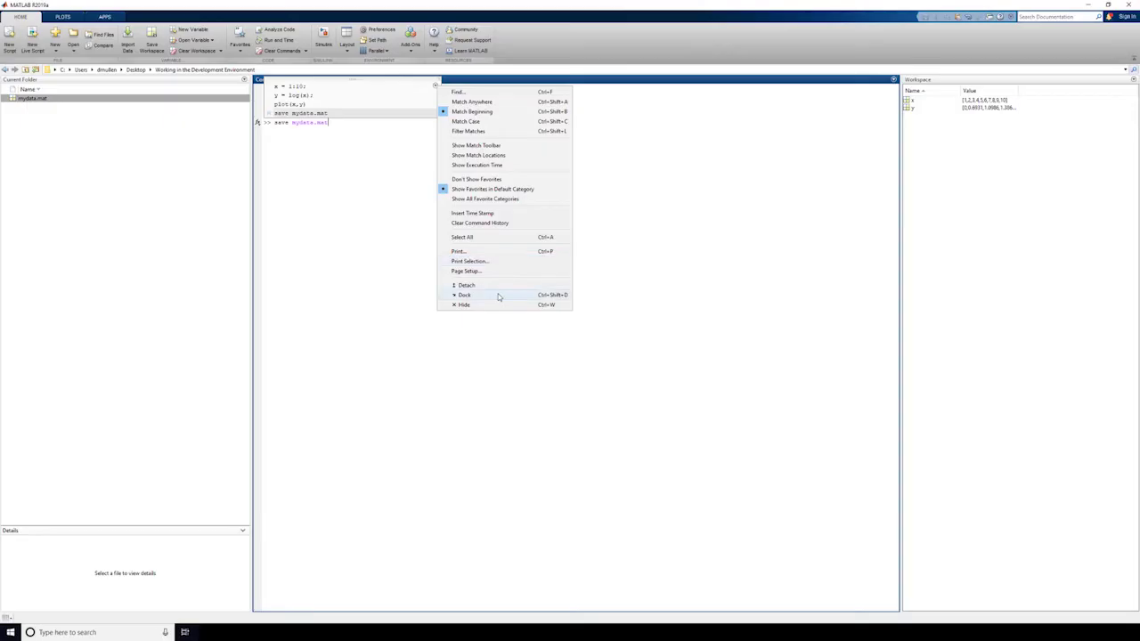
left_click(498, 296)
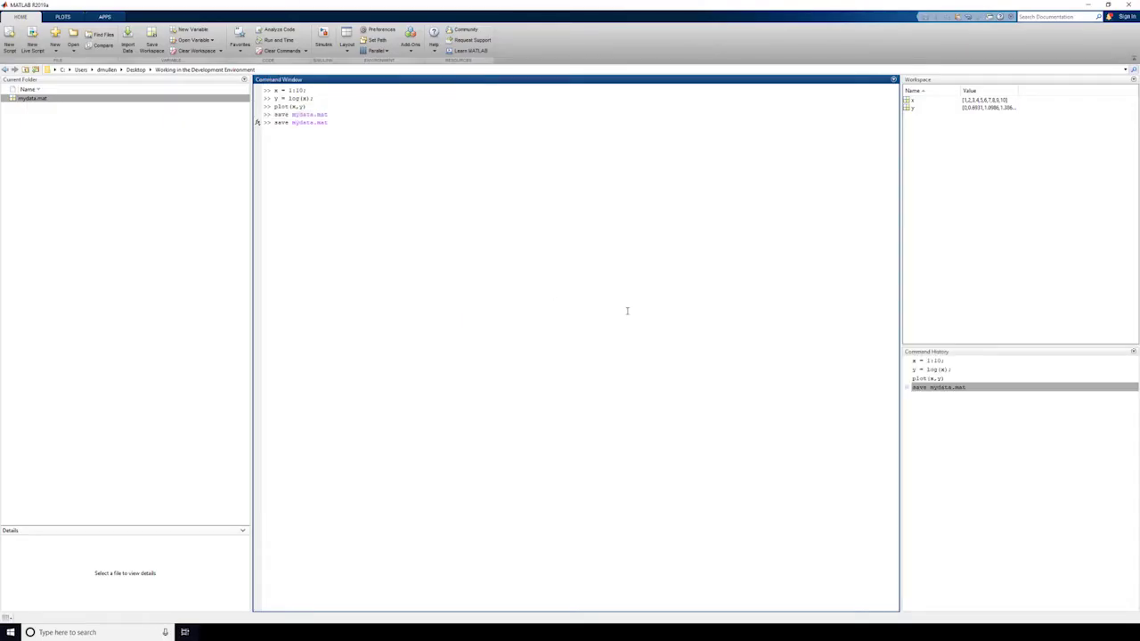
left_click(1047, 453)
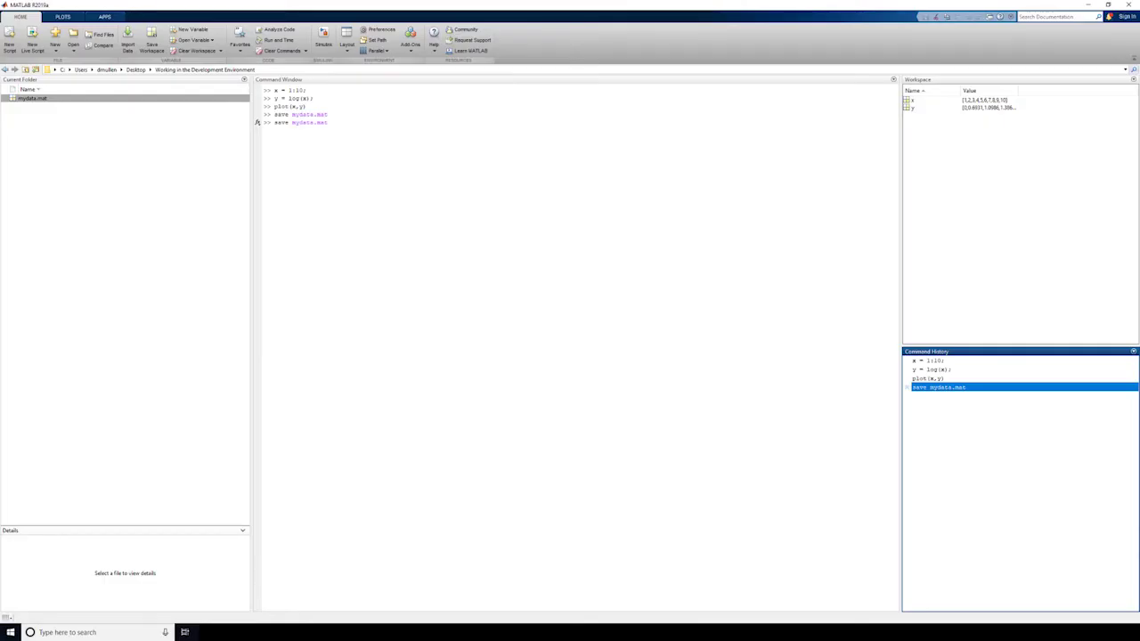
Step: Undock the Workspace into its own window, then close that floating window
left_click(1133, 79)
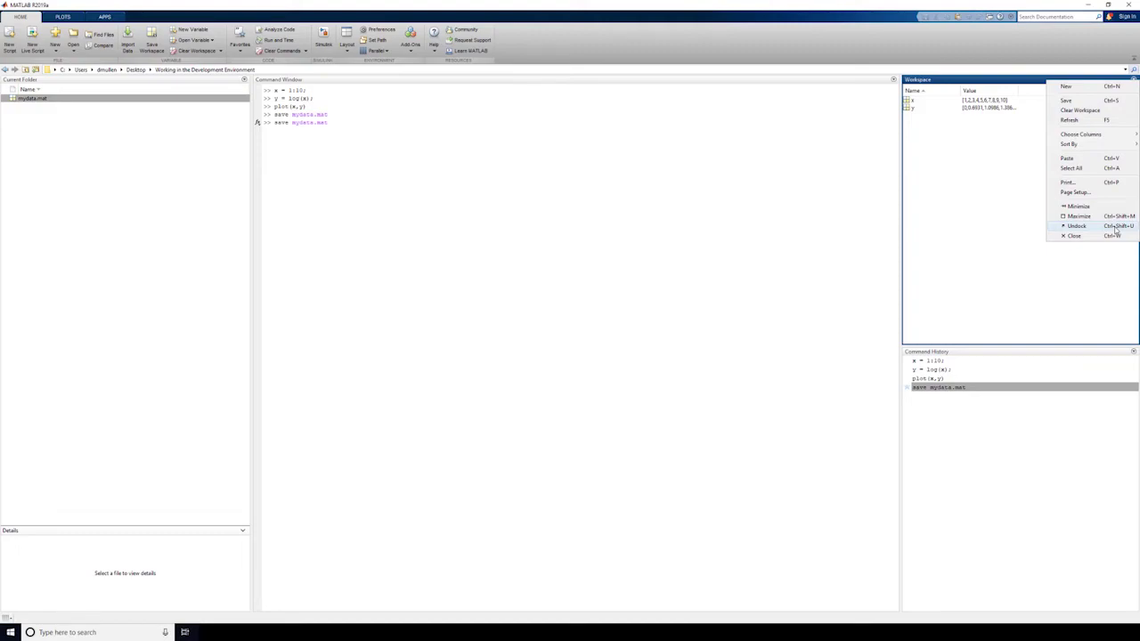
left_click(1114, 228)
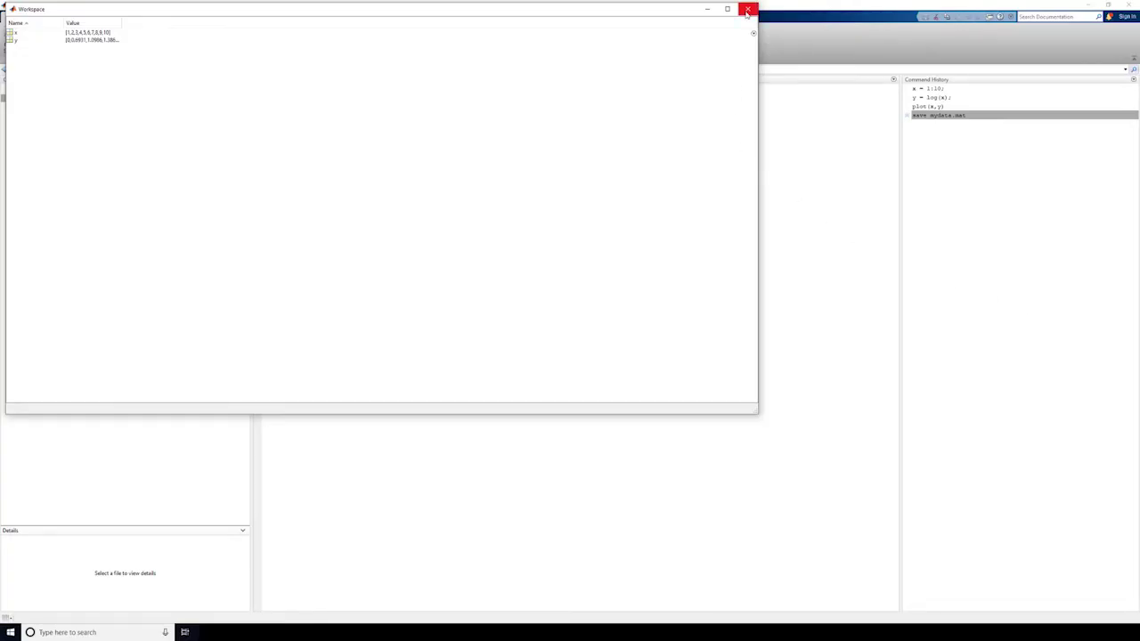
left_click(747, 9)
left_click(1133, 80)
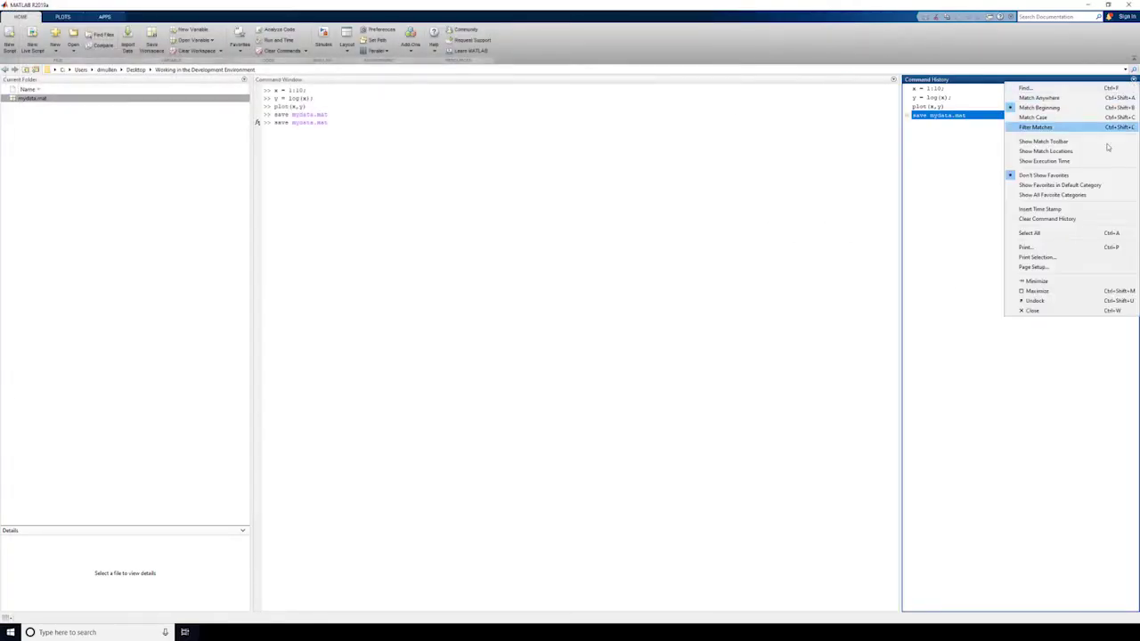
Step: Close Command History, re-dock it via Layout, then reset the desktop to the Default layout
left_click(1078, 310)
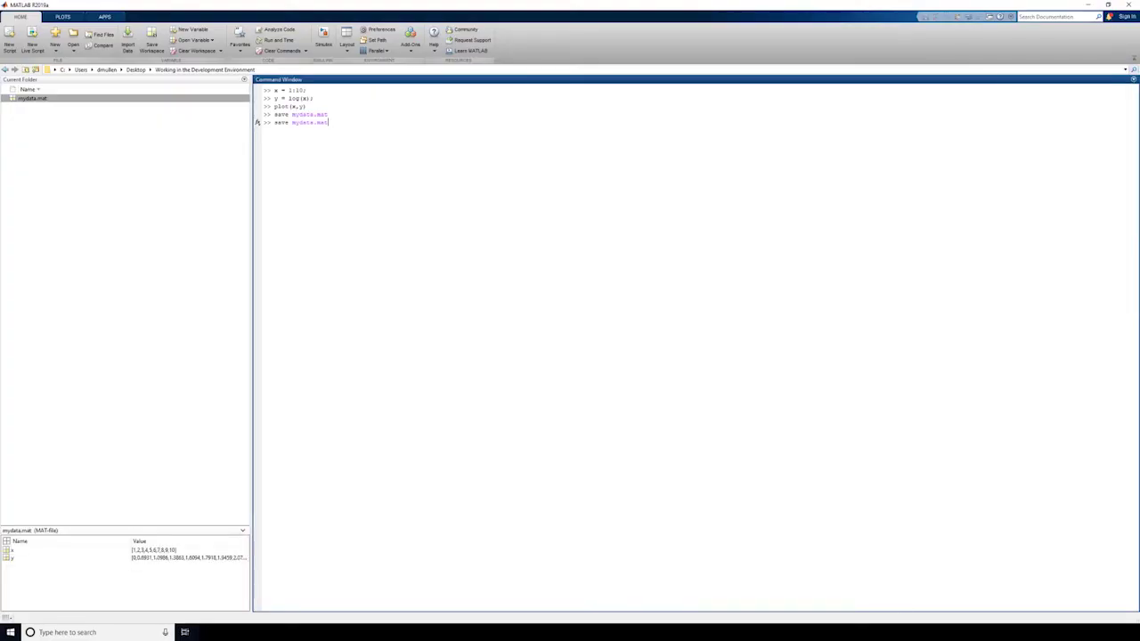
left_click(347, 37)
mouse_move(374, 196)
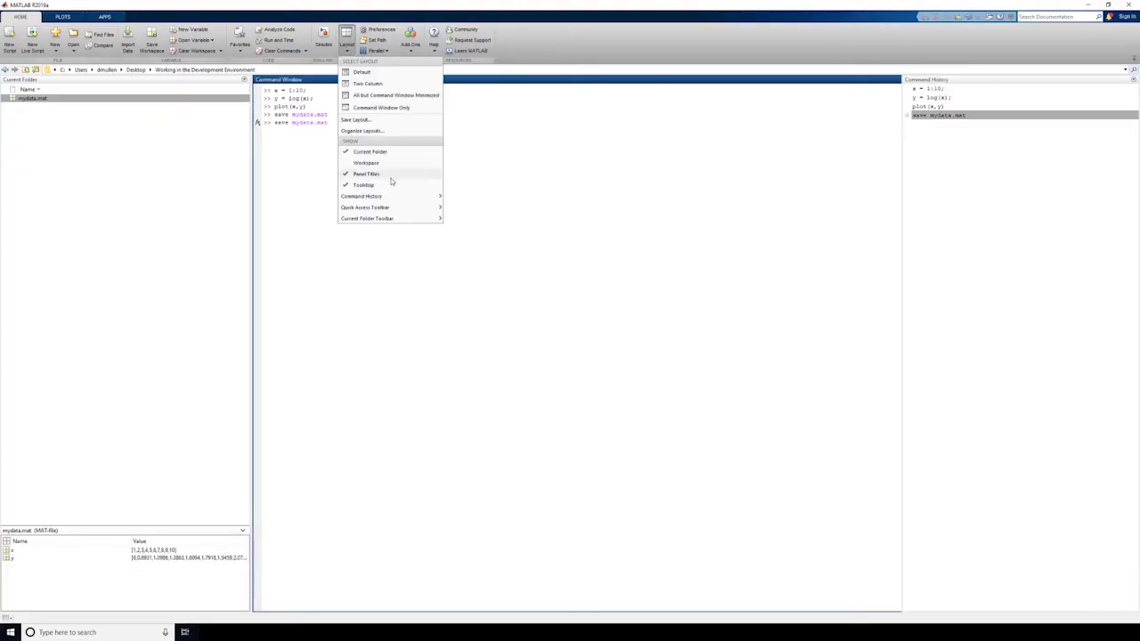
left_click(466, 196)
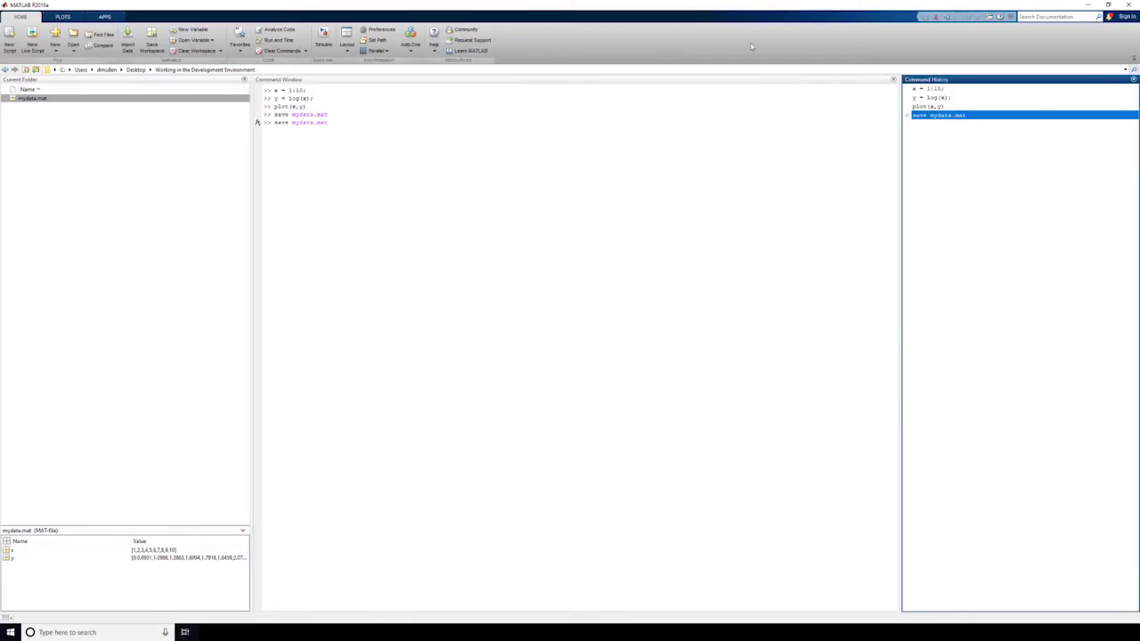
left_click(346, 40)
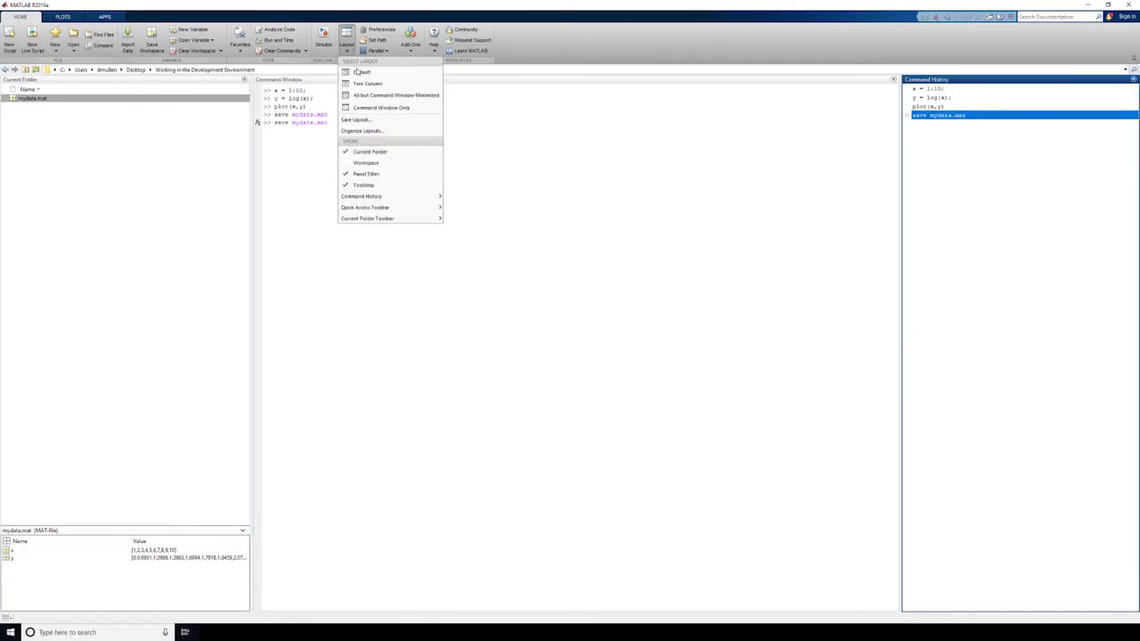
left_click(359, 73)
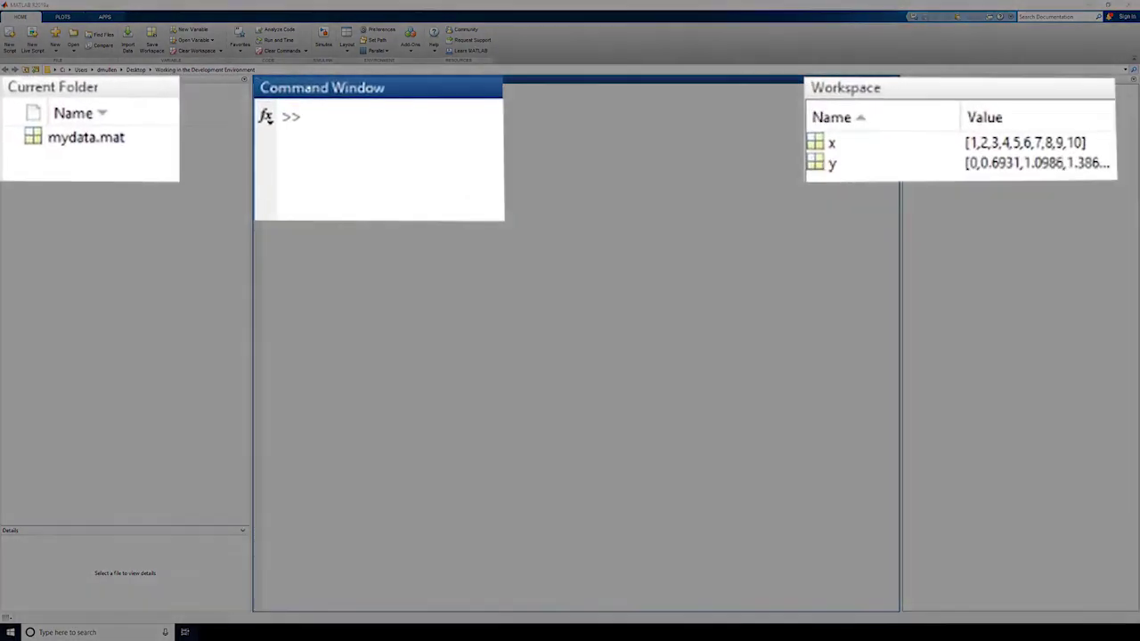
Step: Save the workspace as mydata2.mat, then delete mydata2.mat
type("save mydata")
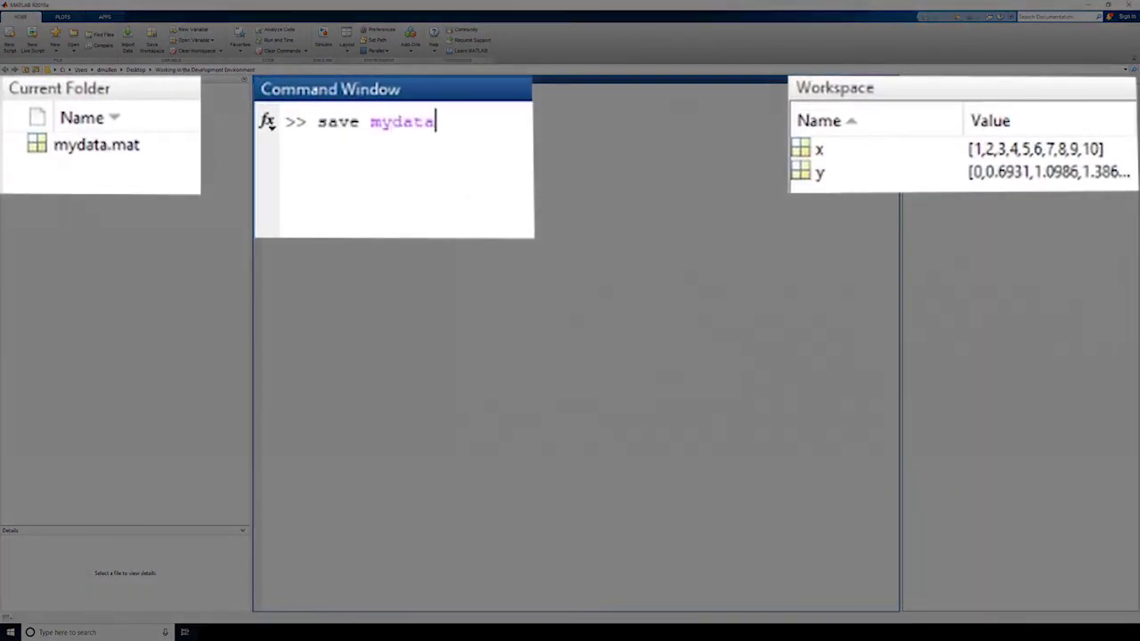
type("2.mat")
key("Return")
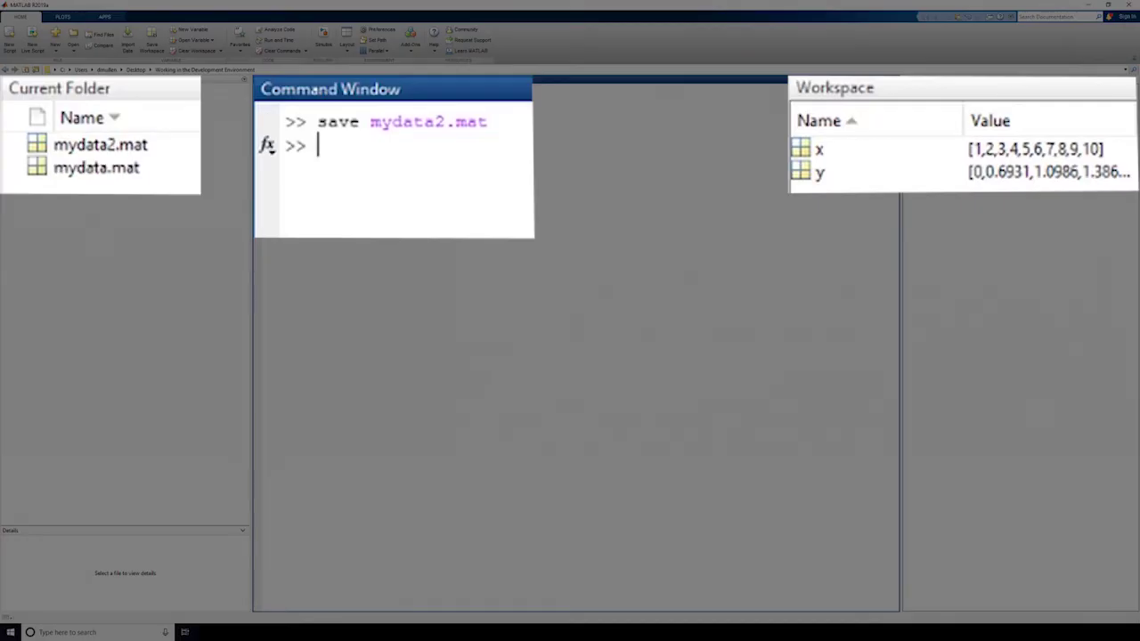
type("delete mydat")
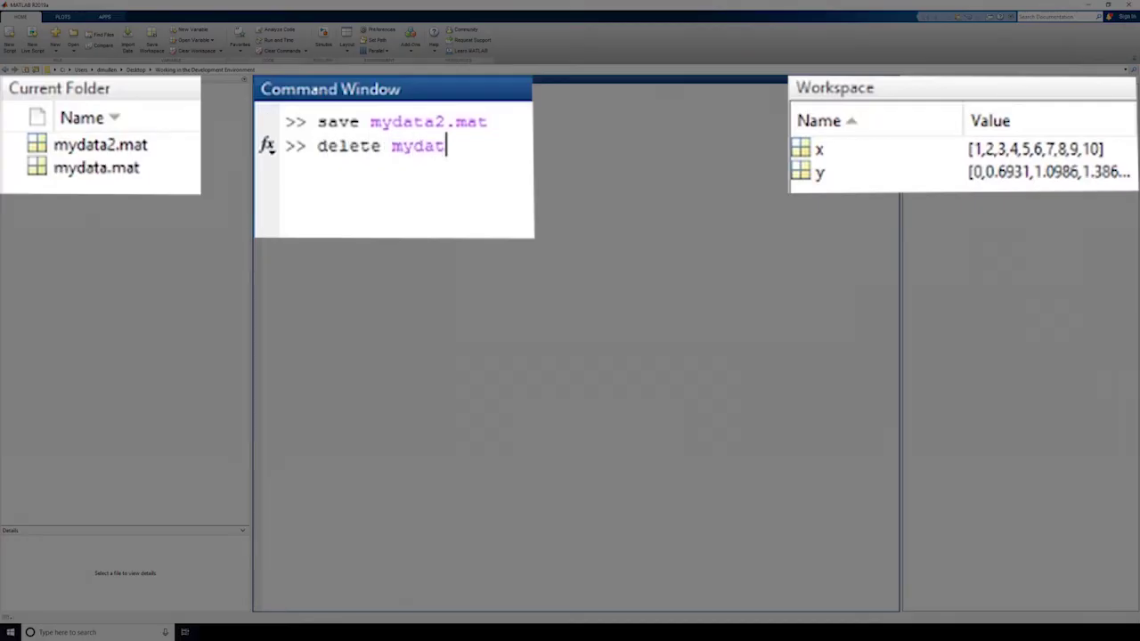
type("a2.mat")
key("Return")
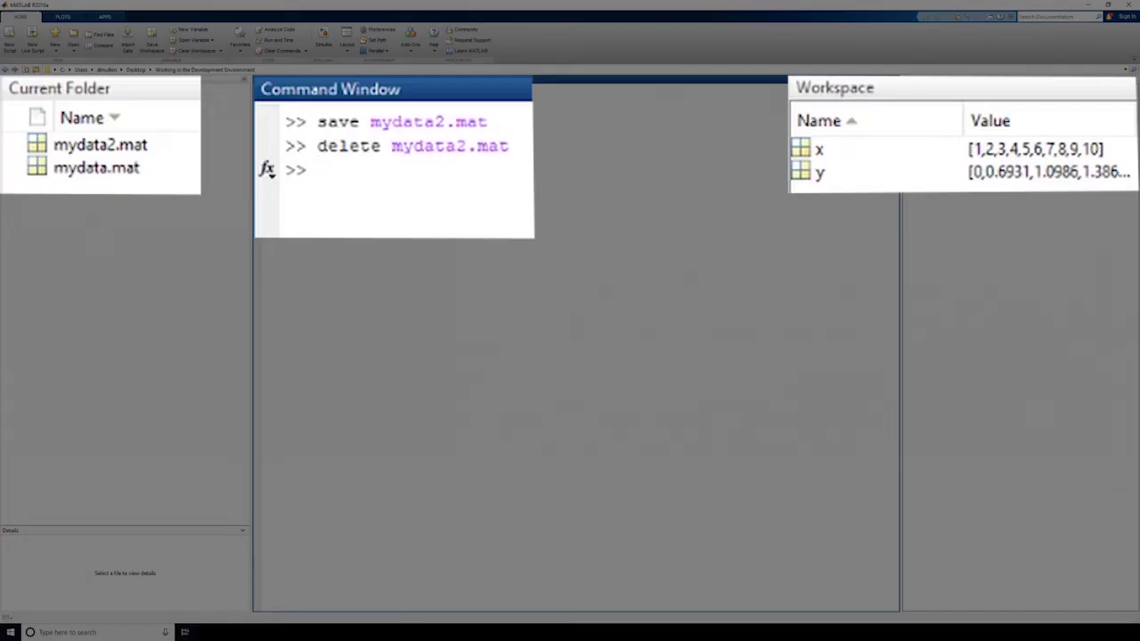
Step: Clear the workspace, reload x and y from mydata.mat, and clear the Command Window
type("clear")
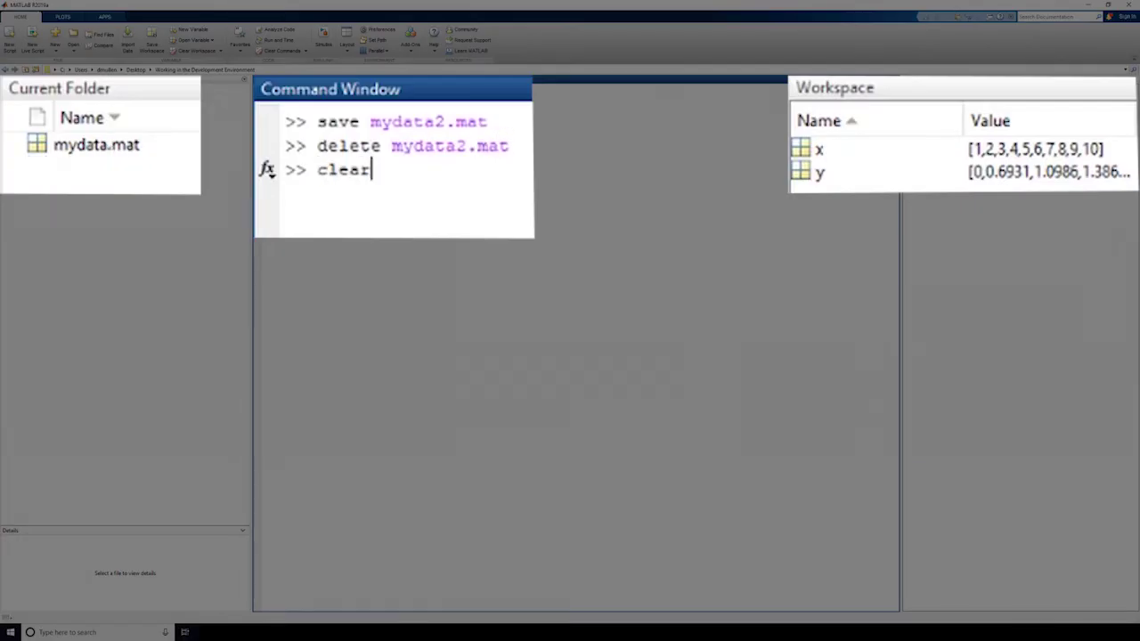
key("Return")
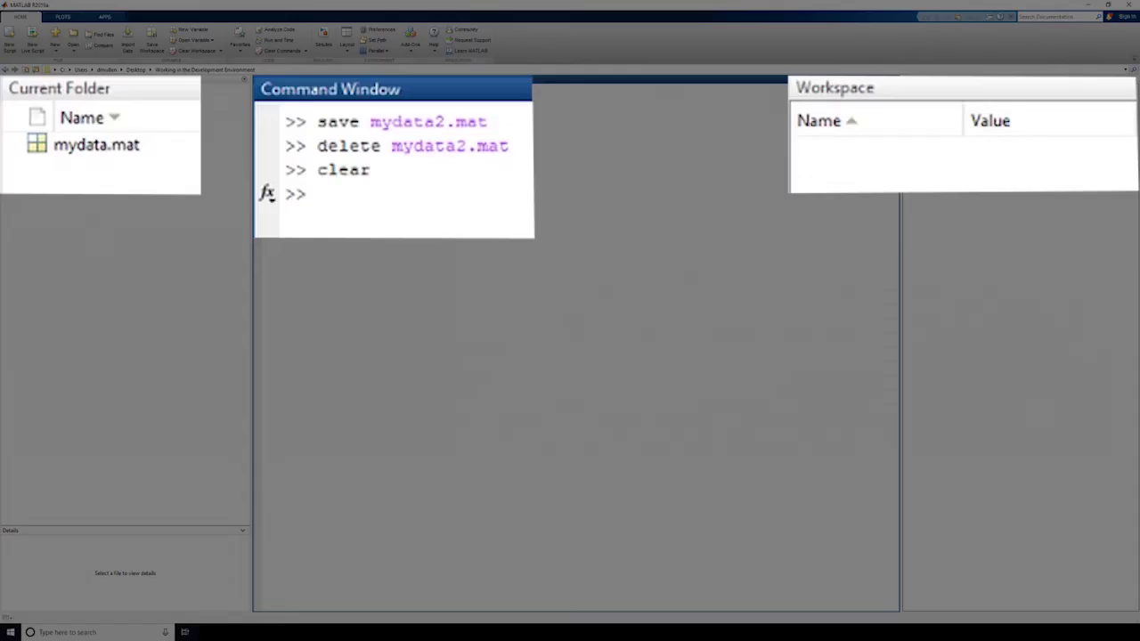
type("load m")
type("ydata.mat")
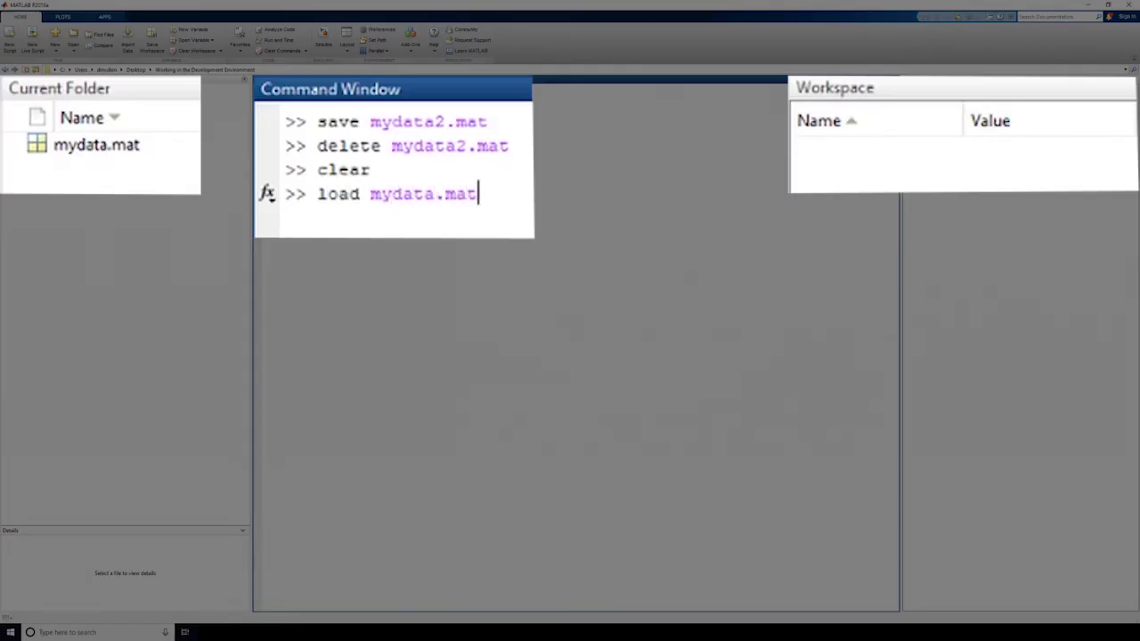
key("Return")
type("c")
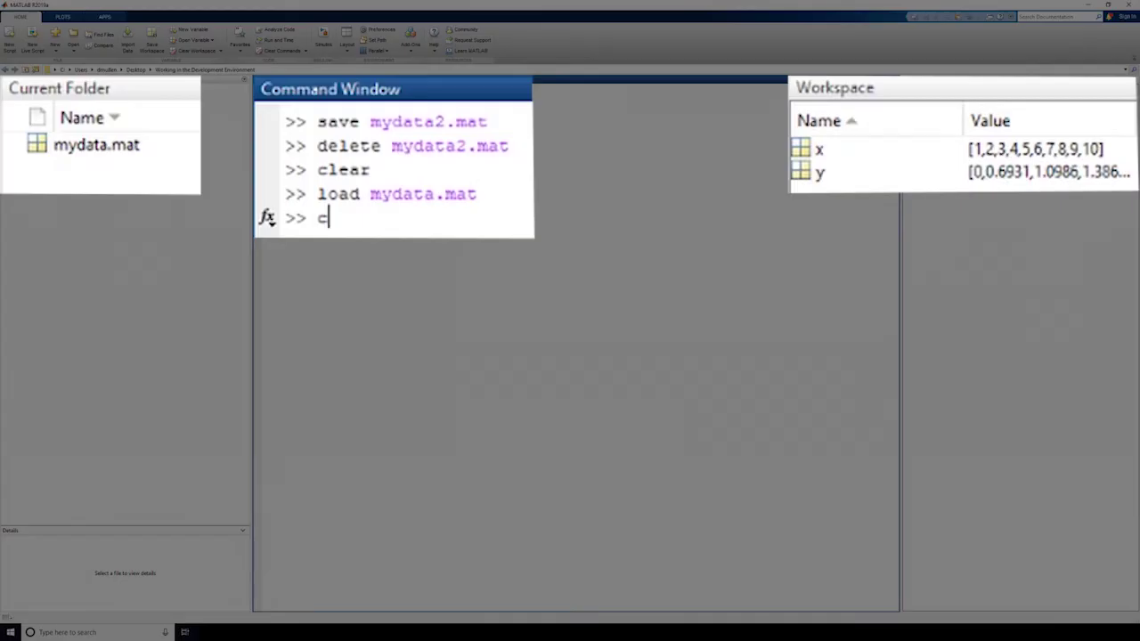
type("lc")
key("Return")
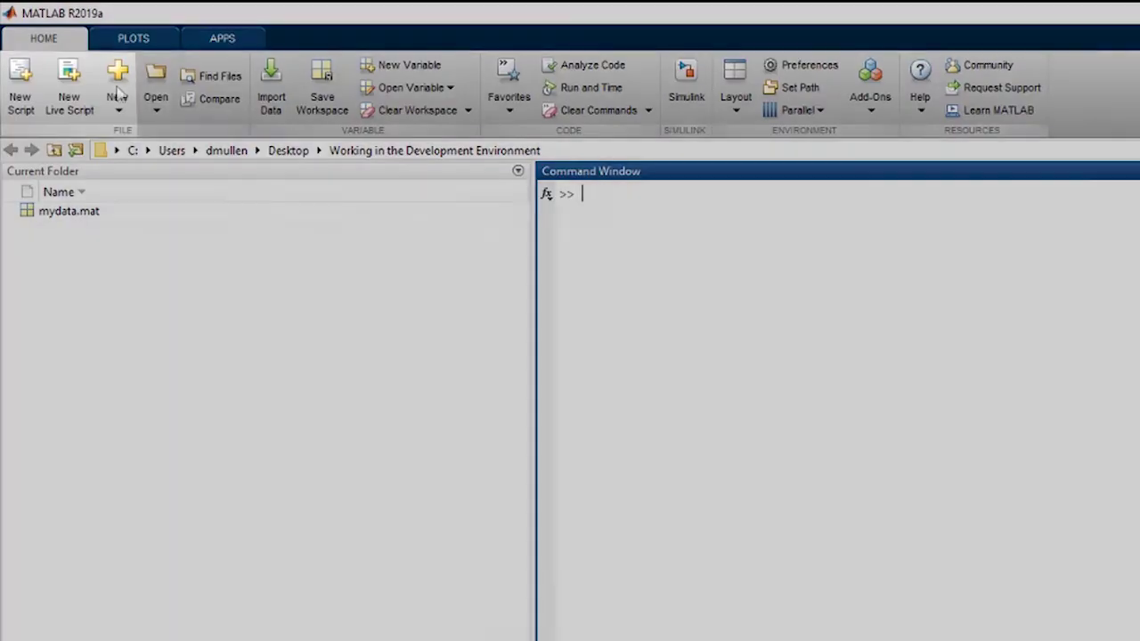
Step: Open the Home tab's New dropdown to see the available new file types
left_click(112, 93)
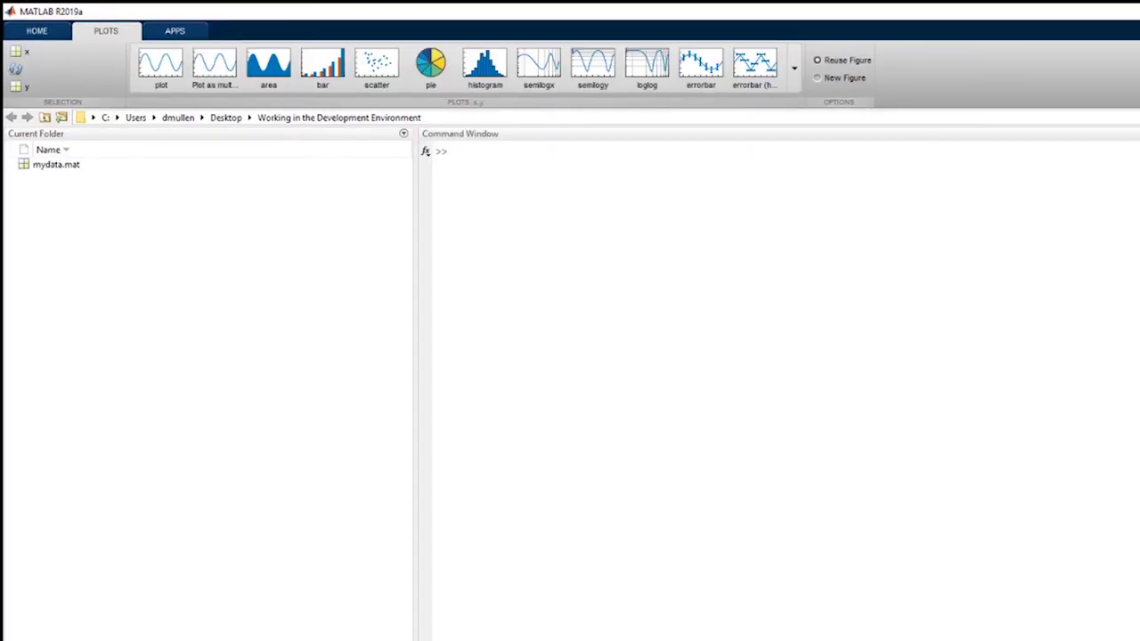
Step: Draw a pie chart of the selected x and y from the Plots tab
left_click(424, 59)
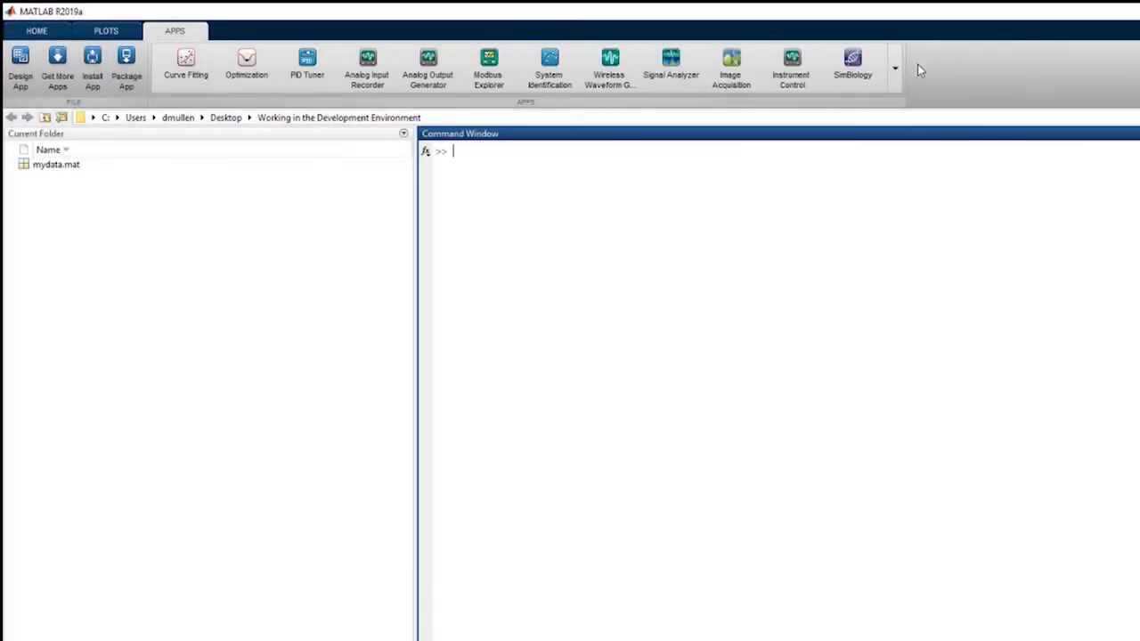
Step: Launch Curve Fitting from the Apps gallery, name the fit plot(x,y), with X data x and Y data y
left_click(896, 67)
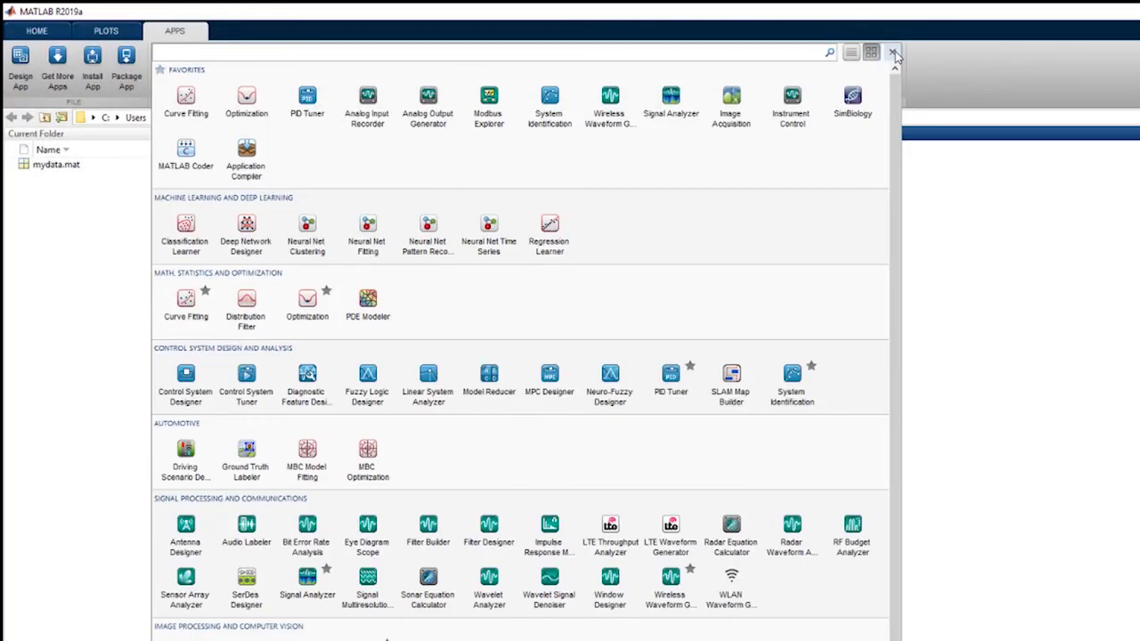
left_click(185, 305)
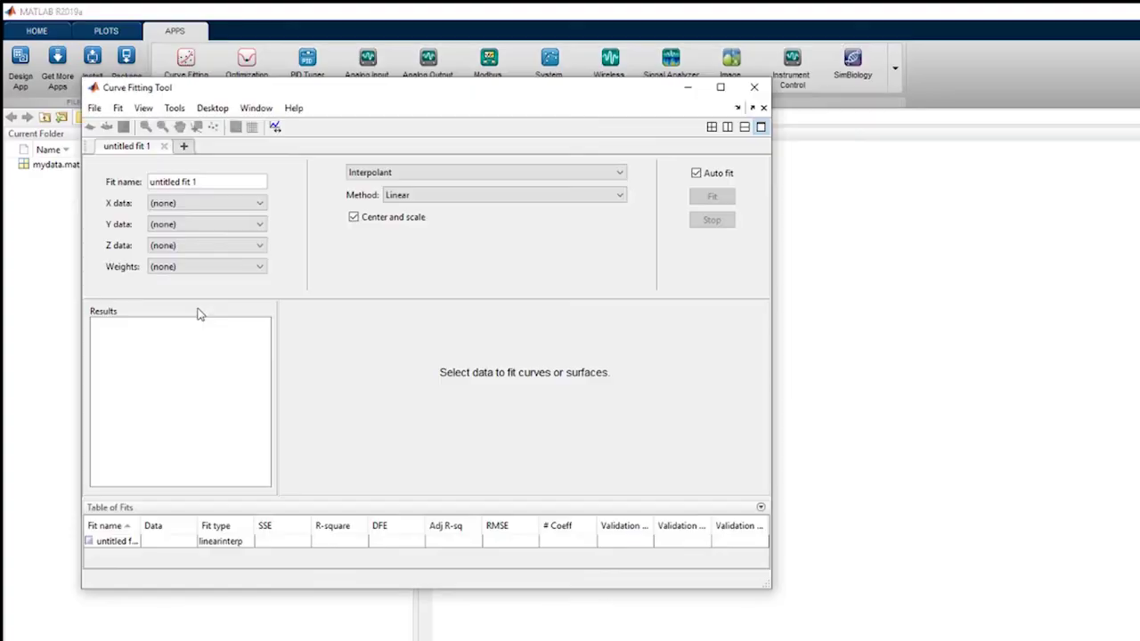
left_click_drag(194, 181, 141, 182)
type("plot(x,y)")
left_click(205, 203)
left_click(204, 231)
left_click(205, 225)
left_click(199, 257)
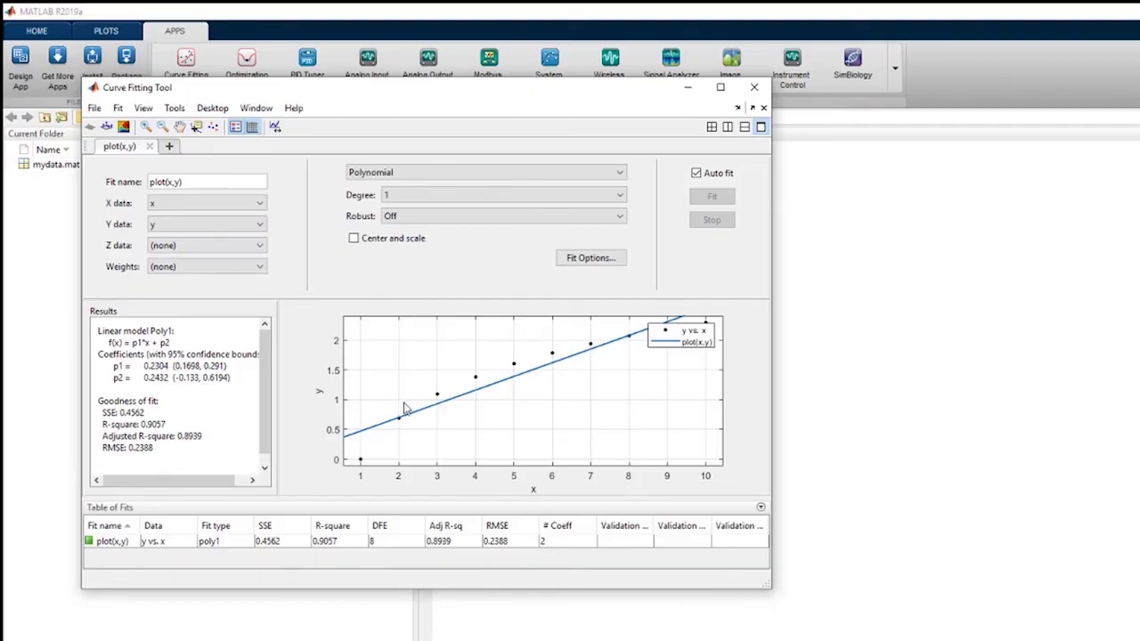
Step: Close the Curve Fitting app and bring the R2019a documentation window into focus
left_click(754, 87)
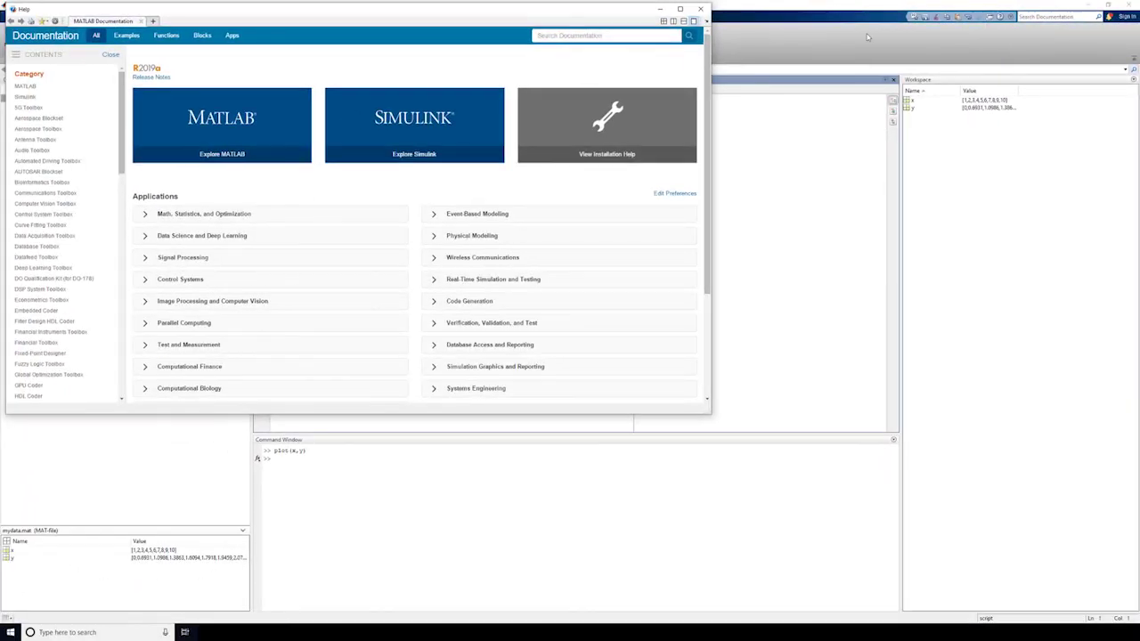
left_click(780, 517)
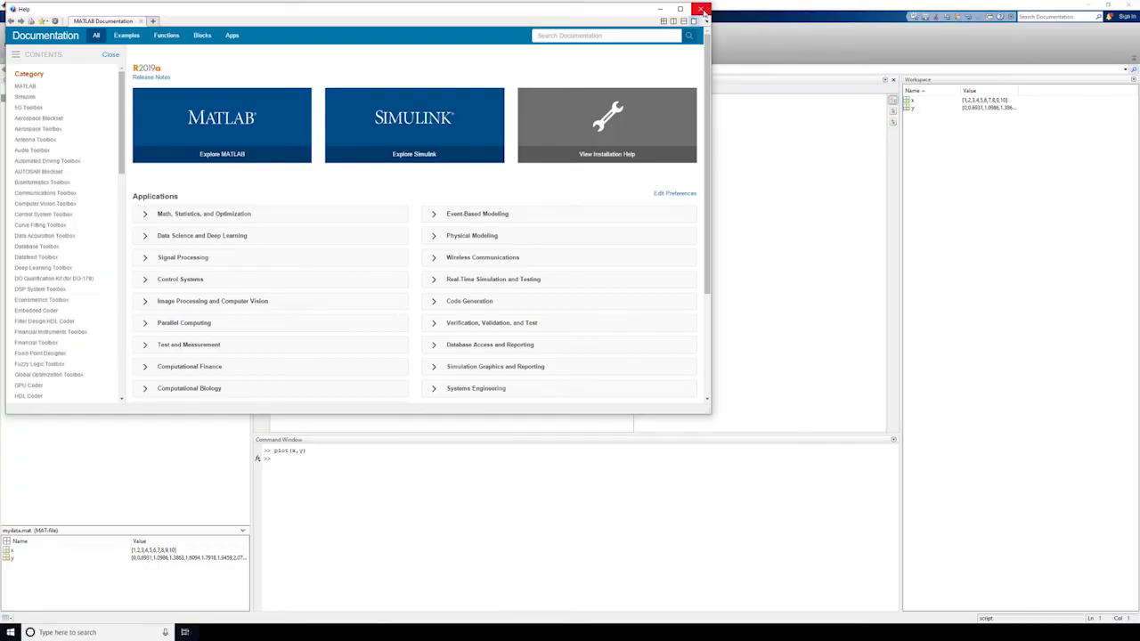
left_click(701, 9)
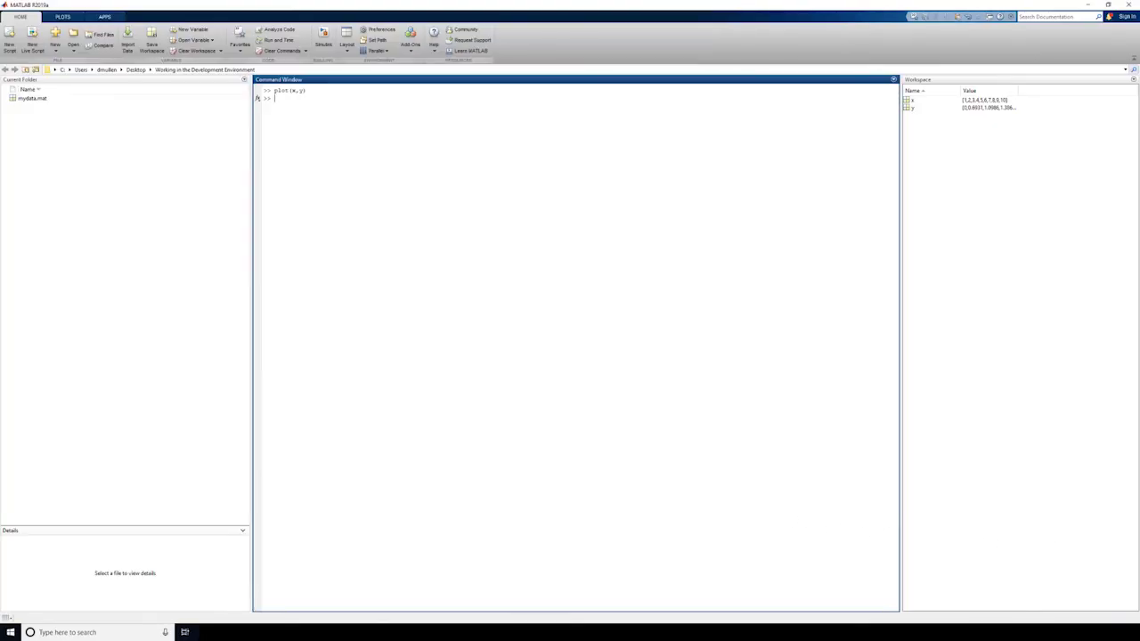